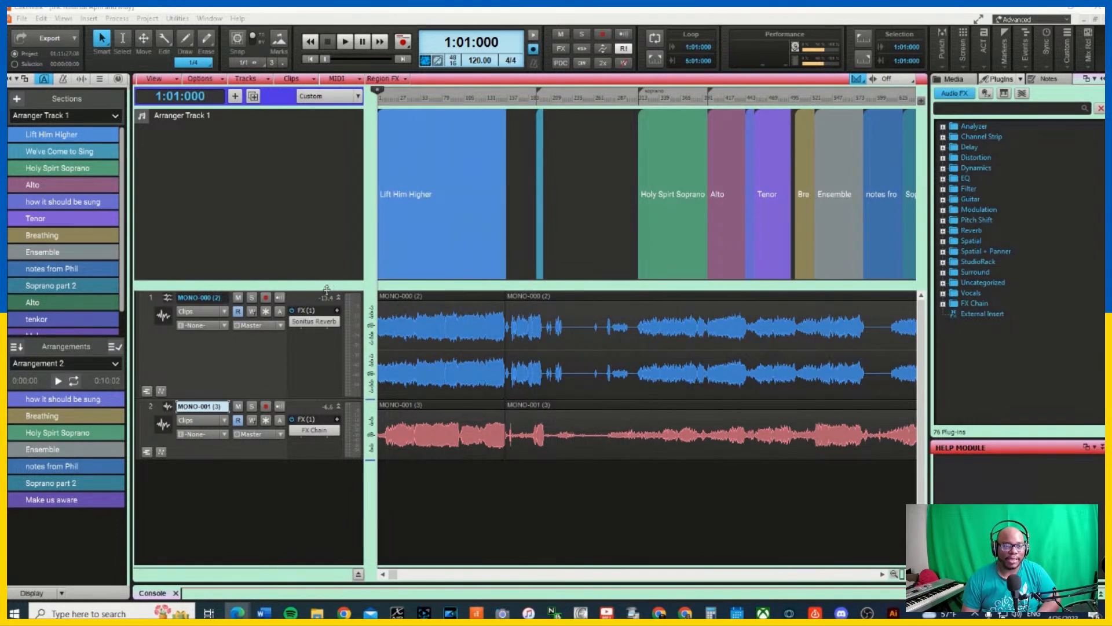
- Make the arranger track pane taller and collapse the plug-in browser to widen the clips area
left_click_drag(327, 281, 325, 306)
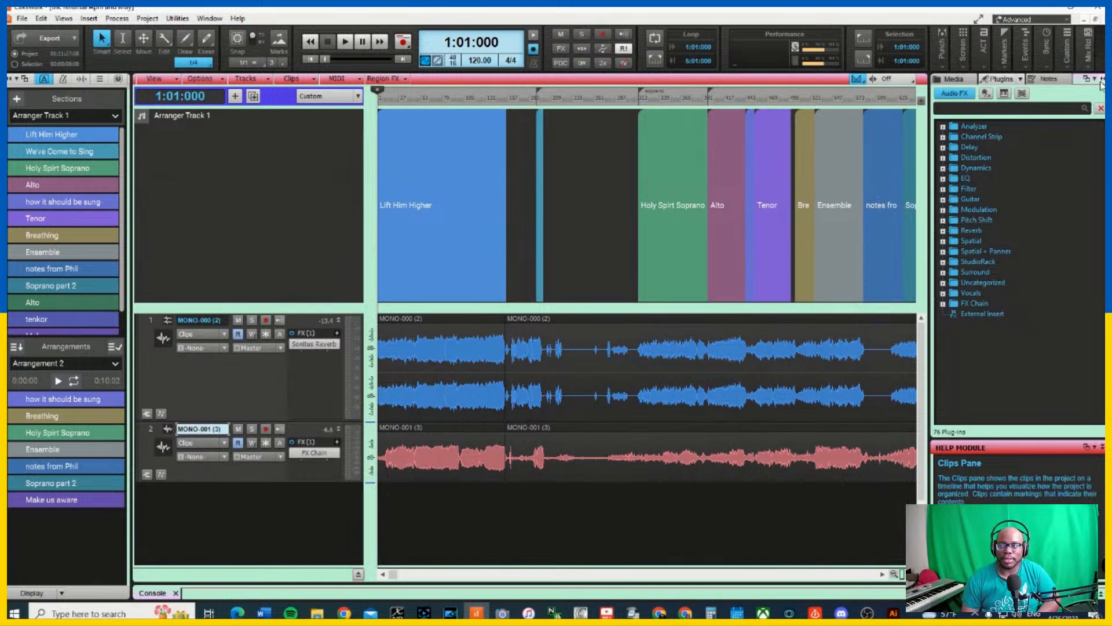
left_click(1102, 81)
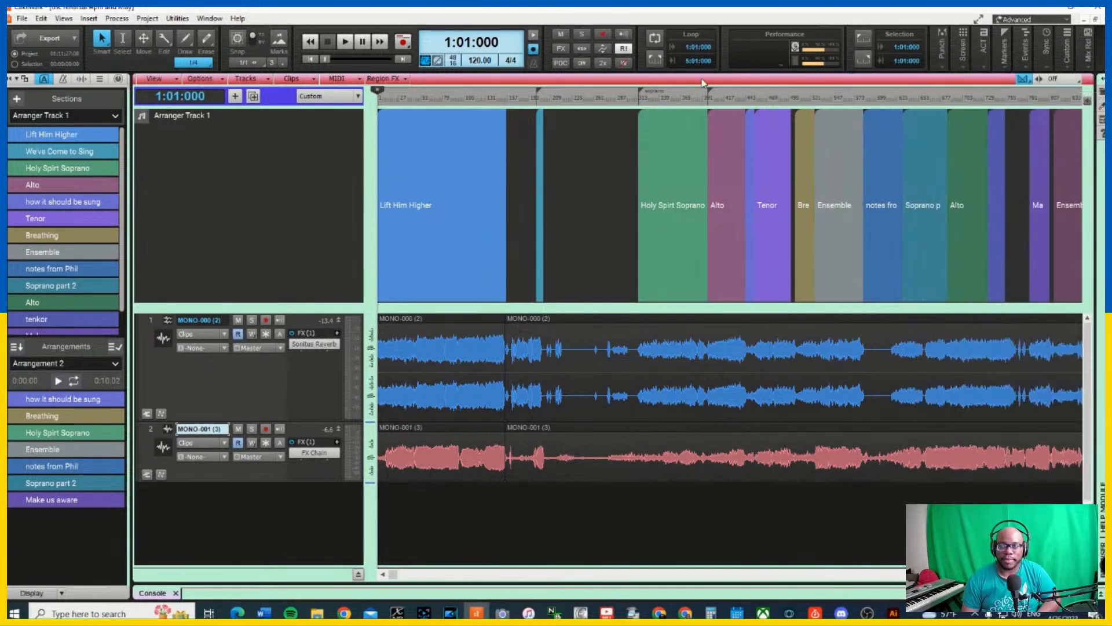
- Open the keyboard shortcut preferences and search the global bindings for "zoom" functions
left_click(42, 18)
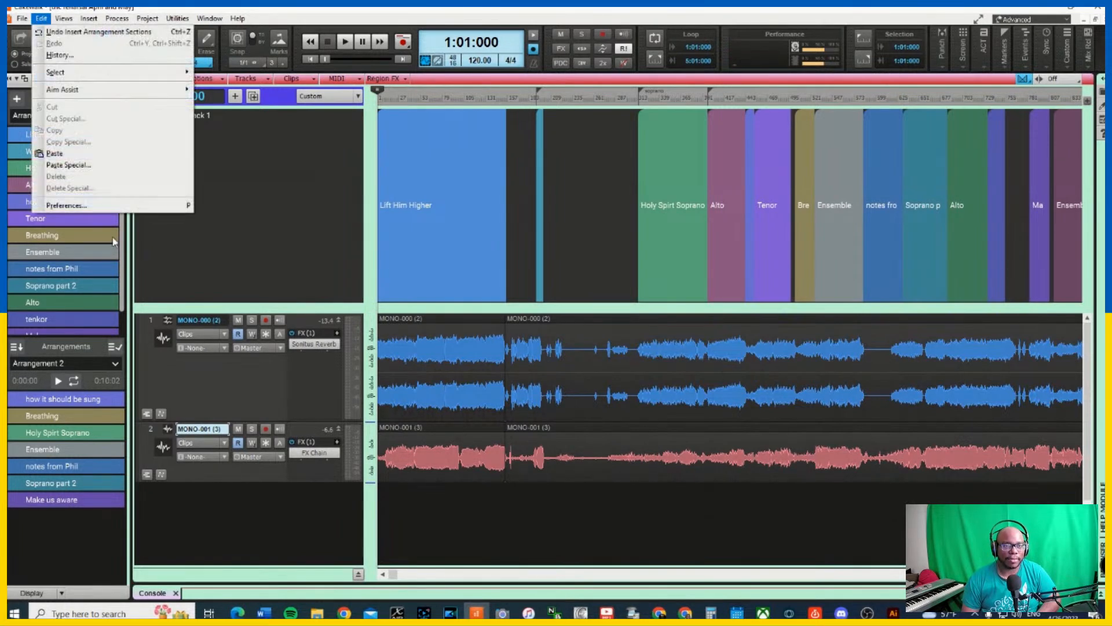
left_click(145, 213)
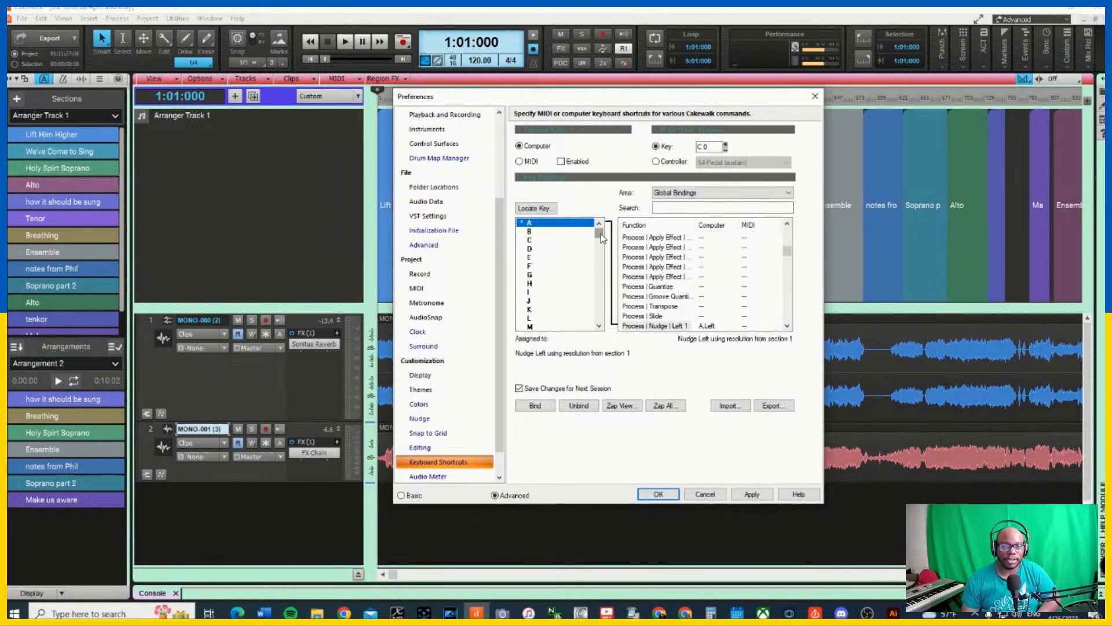
left_click(715, 209)
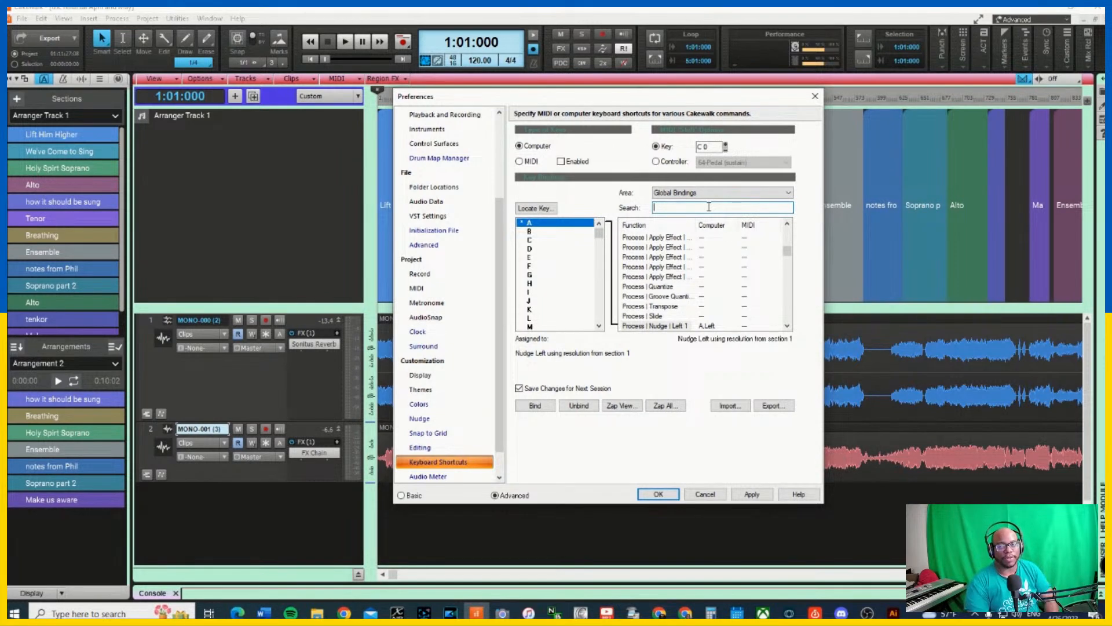
type("zoom")
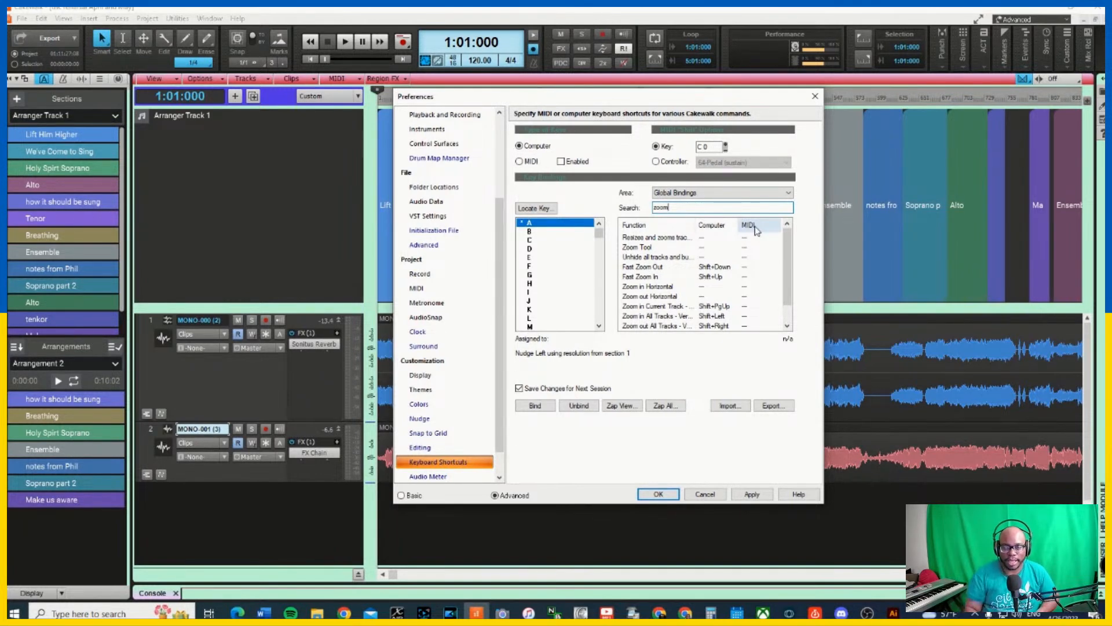
left_click(650, 278)
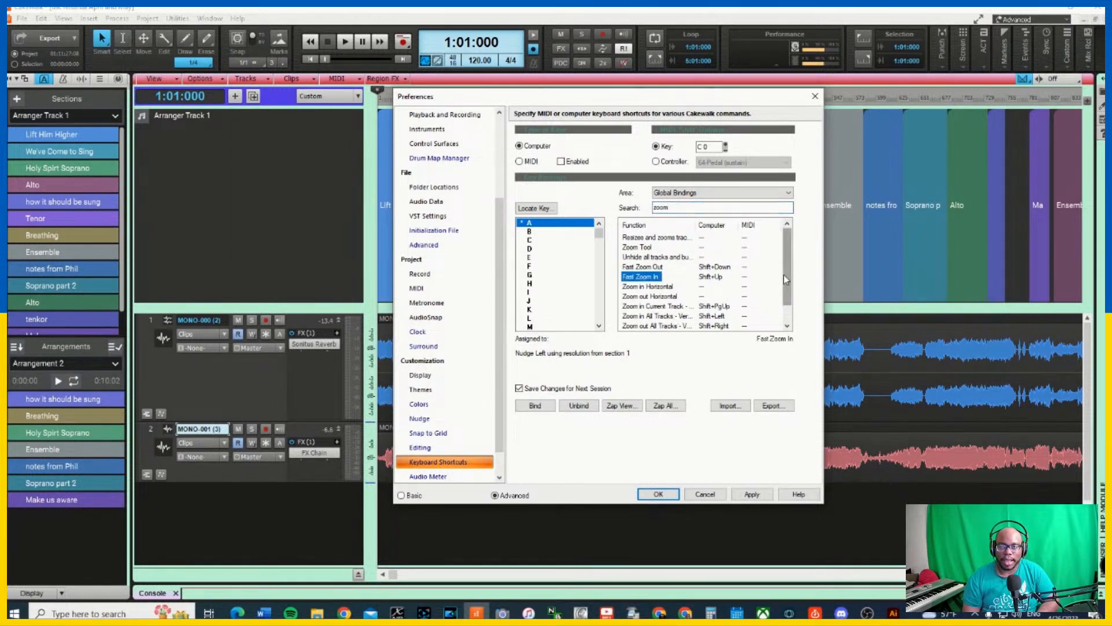
left_click_drag(784, 275, 789, 286)
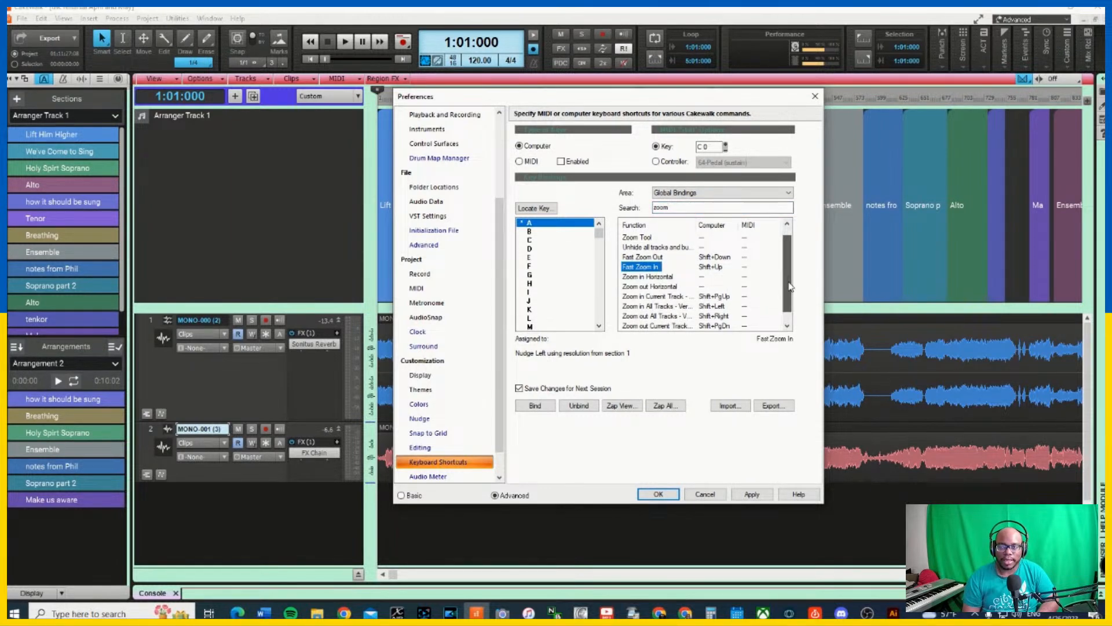
- Bind key 7 to "Resizes and zooms tracks to see entire project", apply the change and close the preferences
left_click(537, 215)
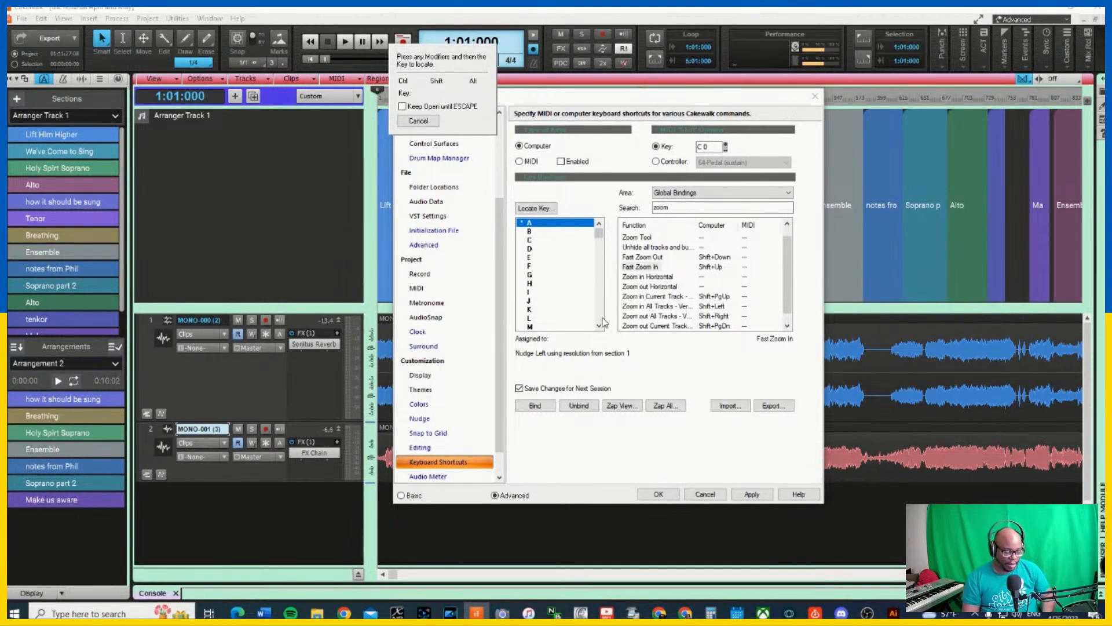
key("7")
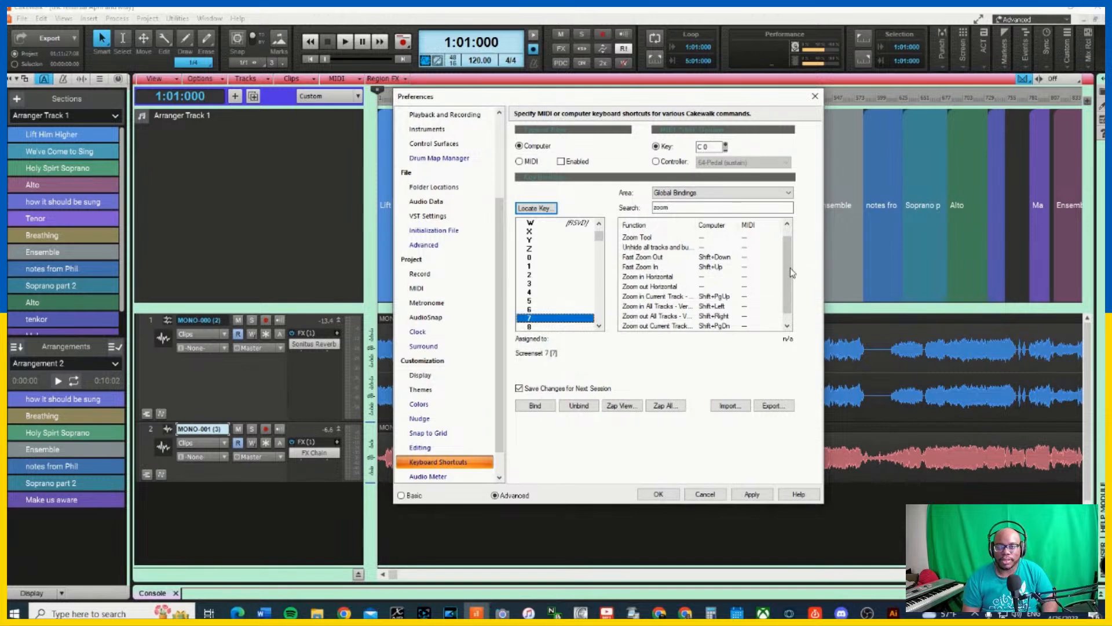
left_click_drag(791, 273, 788, 251)
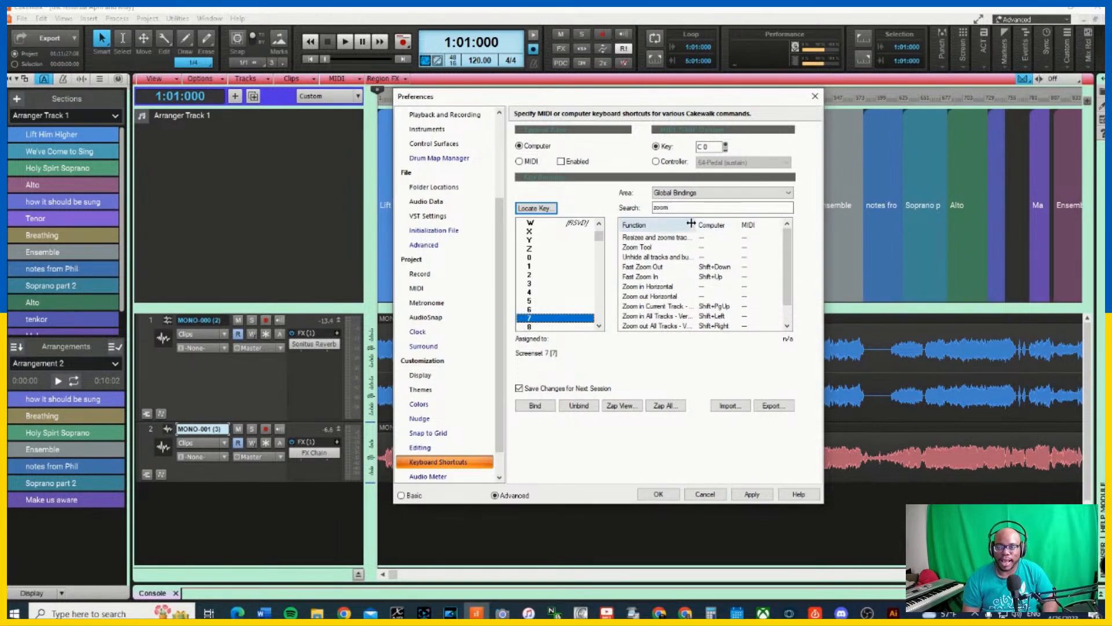
left_click_drag(696, 224, 792, 228)
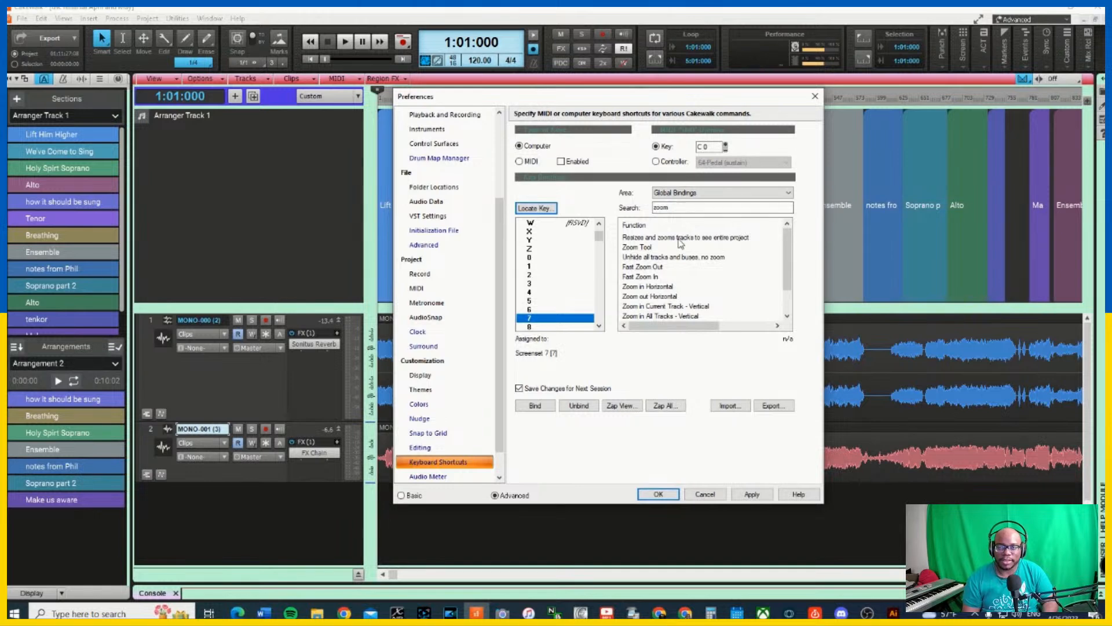
left_click_drag(678, 328, 663, 246)
double_click(680, 242)
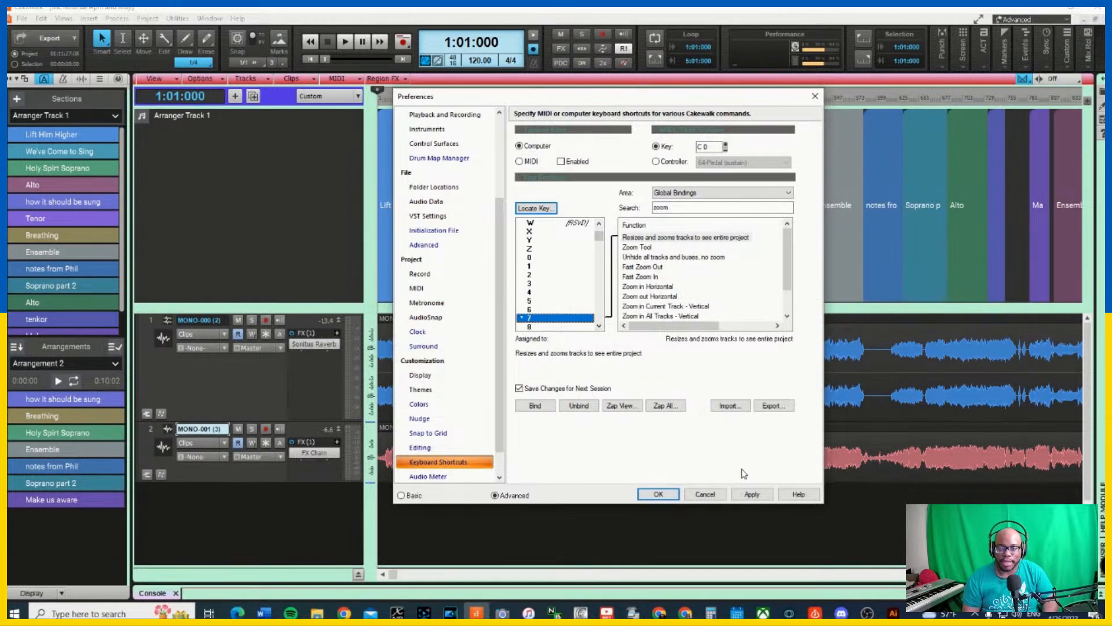
left_click(753, 496)
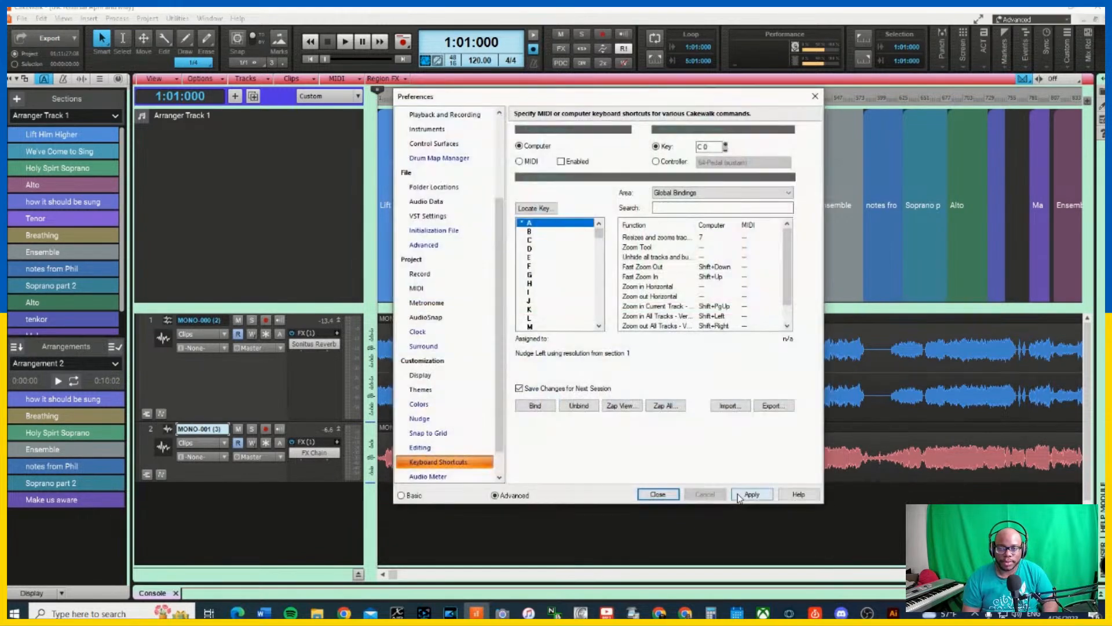
left_click(660, 494)
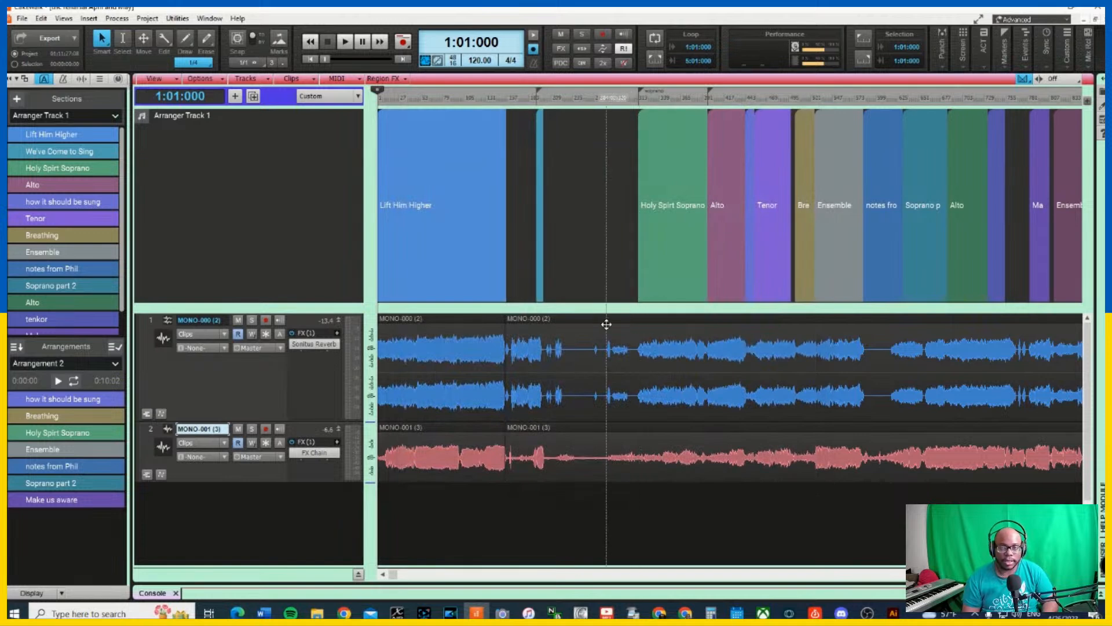
- Fit the whole project into the clips view and adjust the vertical zoom until both tracks' waveforms are enlarged
key("shift+f")
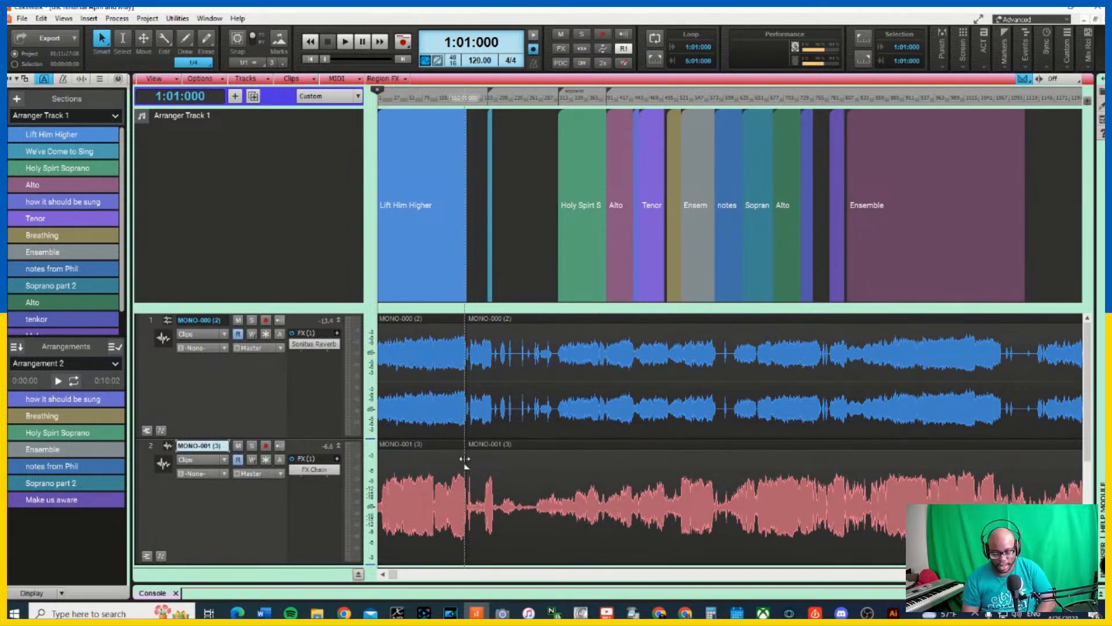
scroll(465, 461, "up", 5, "ctrl")
scroll(467, 463, "down", 6, "ctrl")
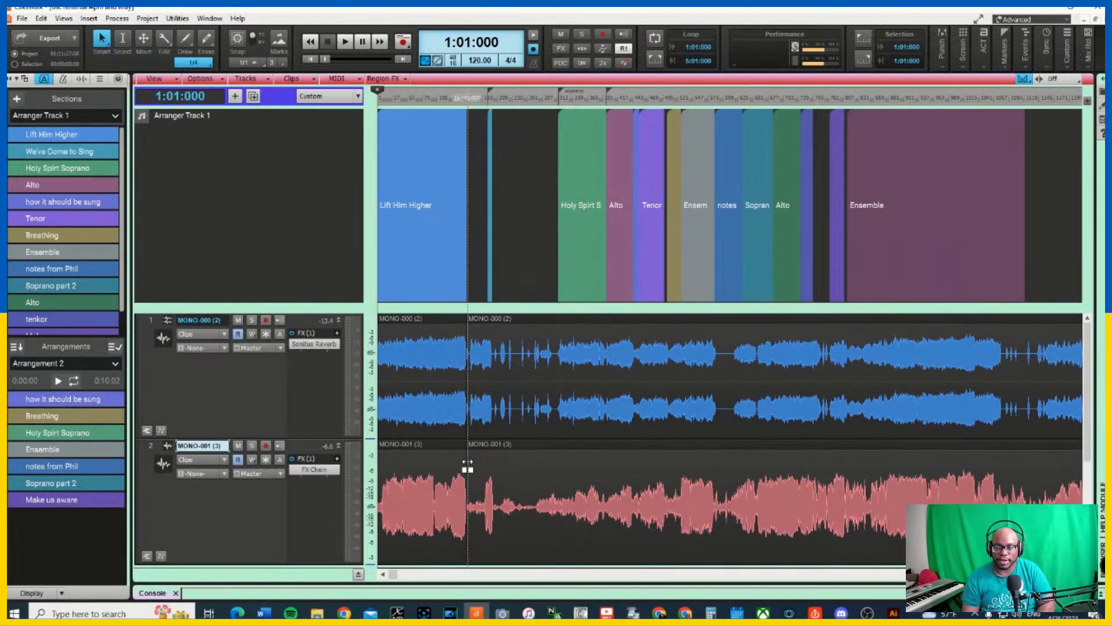
scroll(467, 463, "down", 3)
scroll(467, 465, "down", 4, "ctrl+shift")
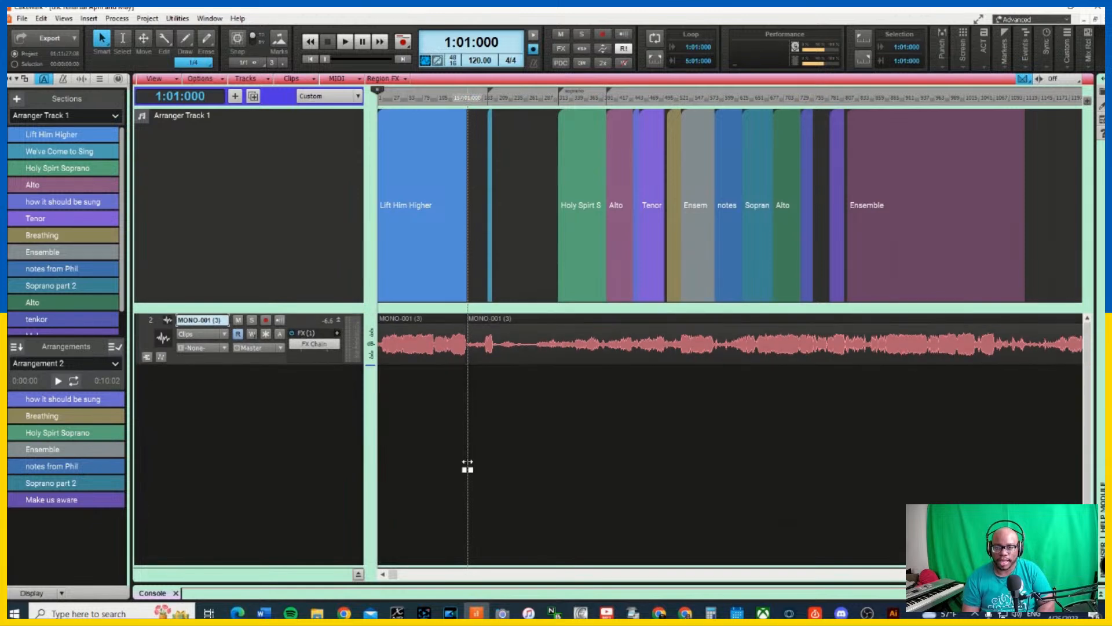
scroll(481, 463, "up", 3)
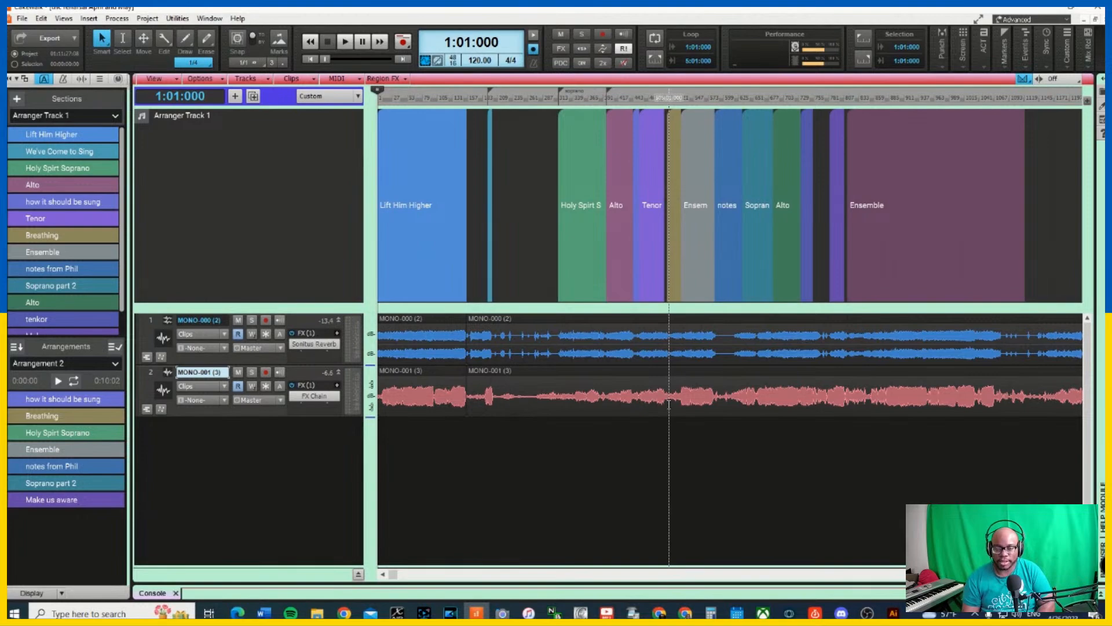
scroll(570, 352, "up", 5, "ctrl")
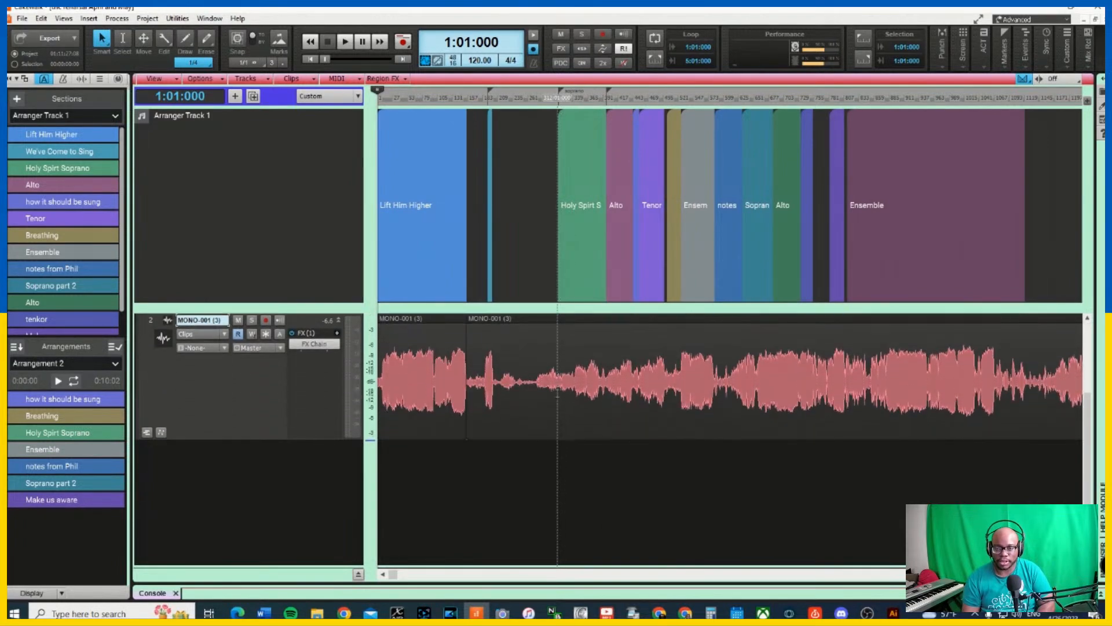
scroll(453, 400, "up", 3)
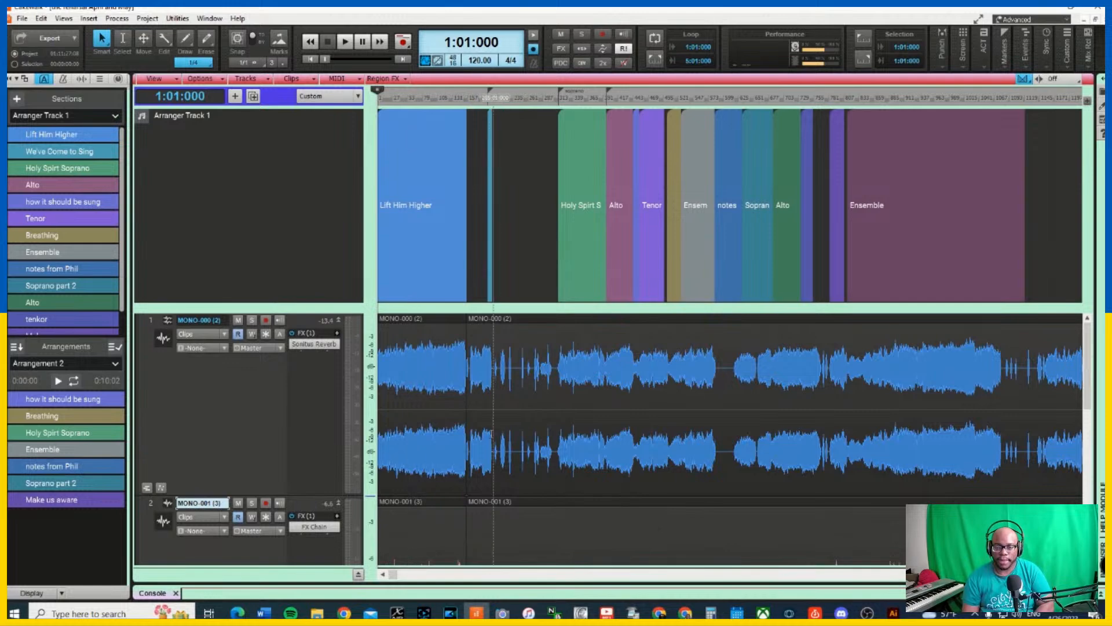
scroll(296, 405, "down", 5)
scroll(313, 446, "up", 2)
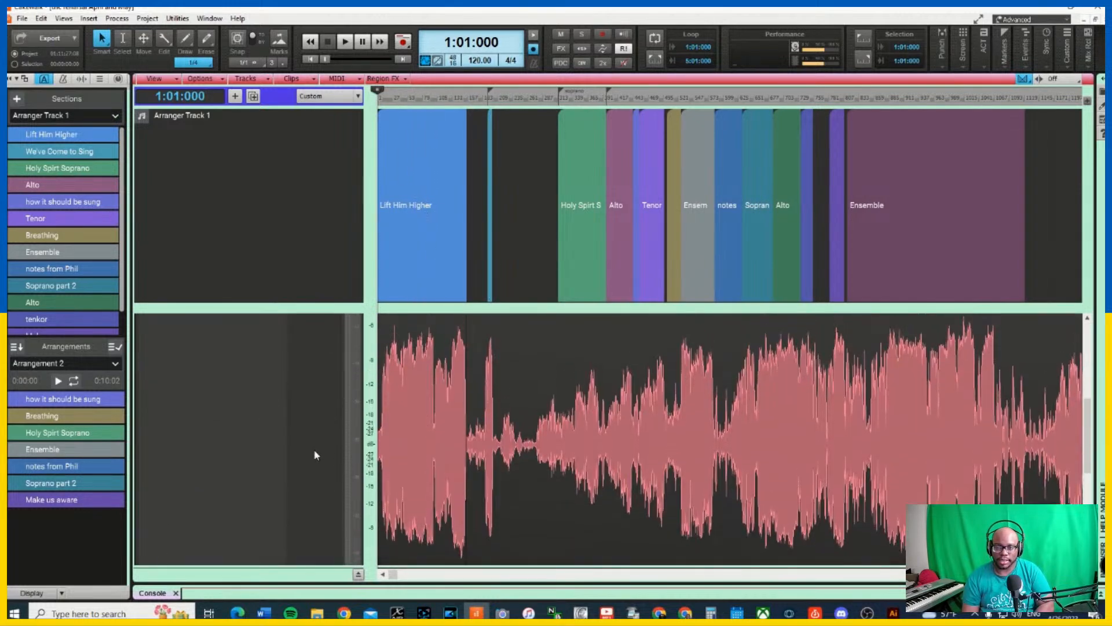
- Reduce the height of track MONO-001 (3), and zoom the timeline in and back out to the whole project
left_click_drag(521, 563, 486, 396)
scroll(521, 409, "up", 2)
scroll(521, 409, "down", 2)
scroll(491, 401, "up", 2)
left_click_drag(497, 565, 498, 550)
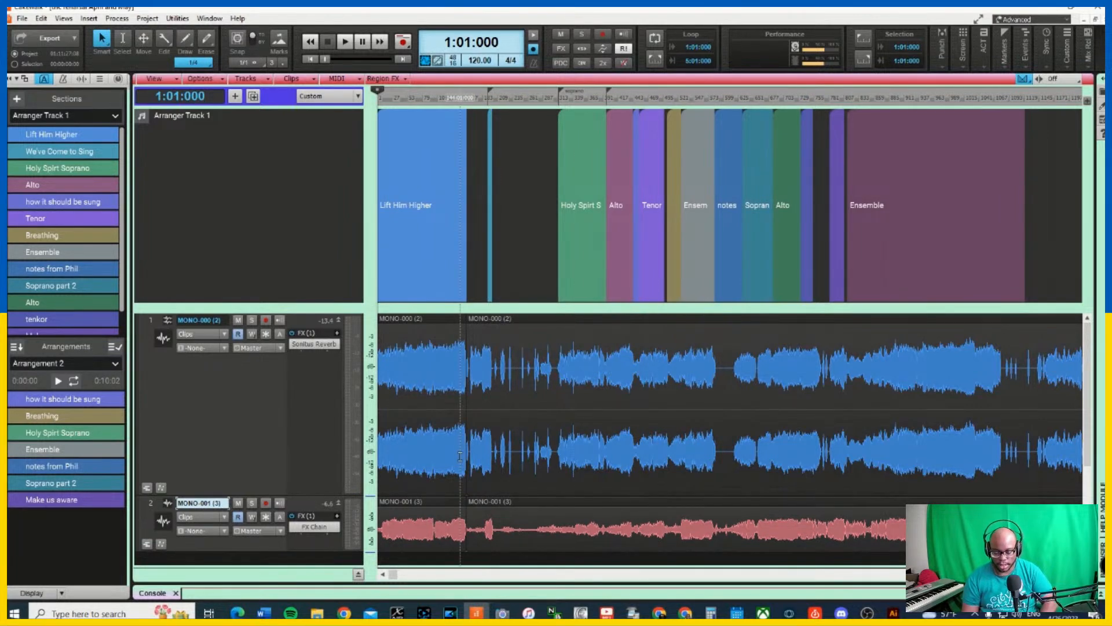
scroll(460, 456, "down", 2)
scroll(460, 456, "up", 5)
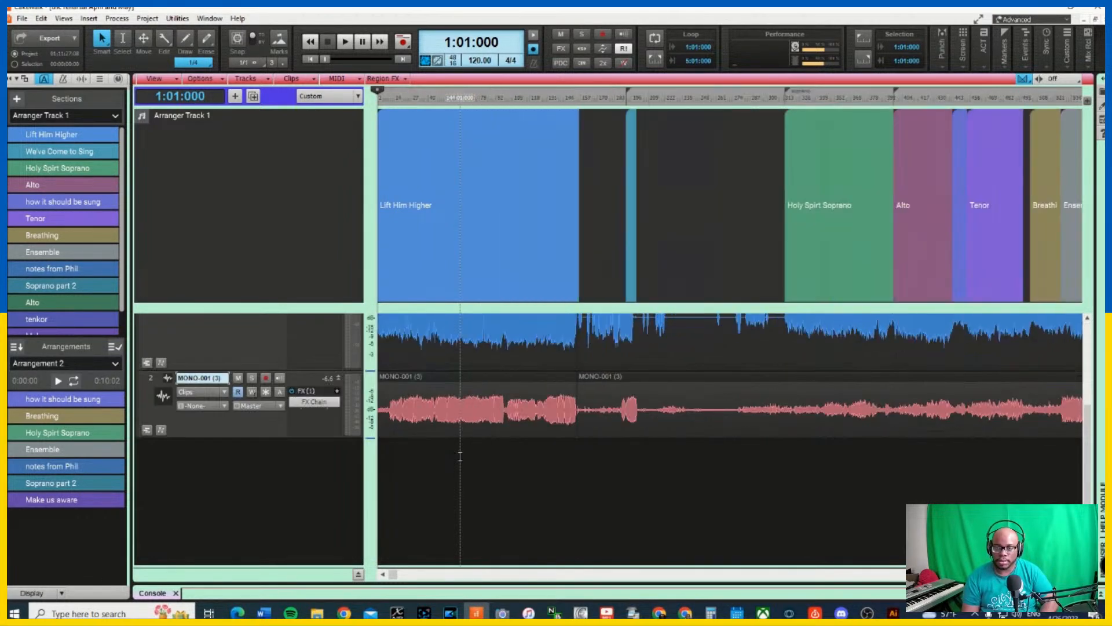
scroll(460, 456, "down", 5)
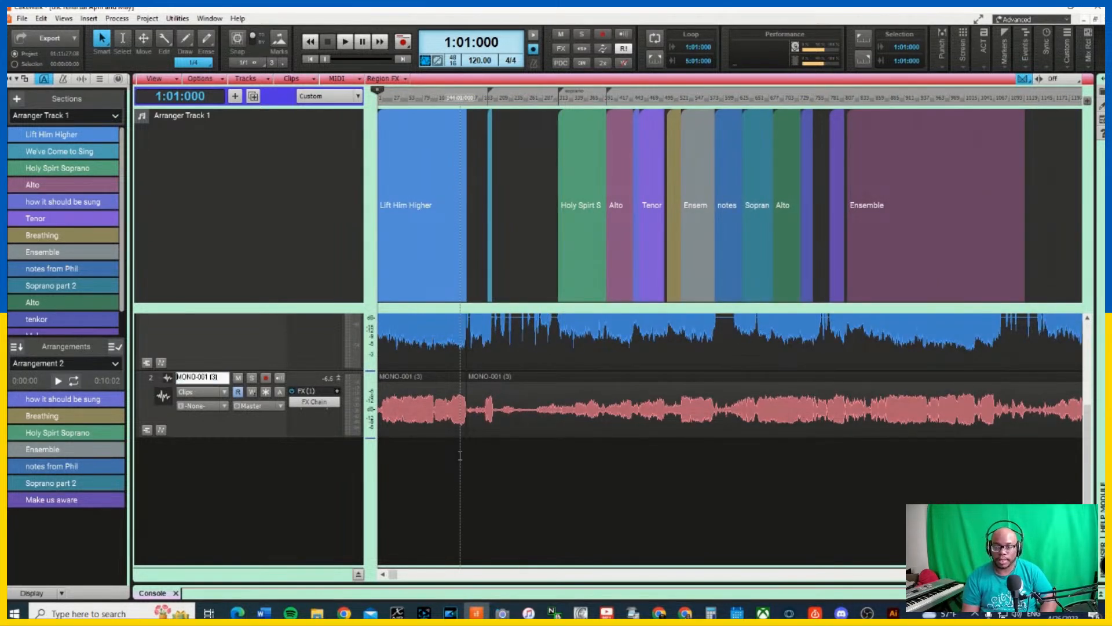
scroll(460, 455, "up", 3)
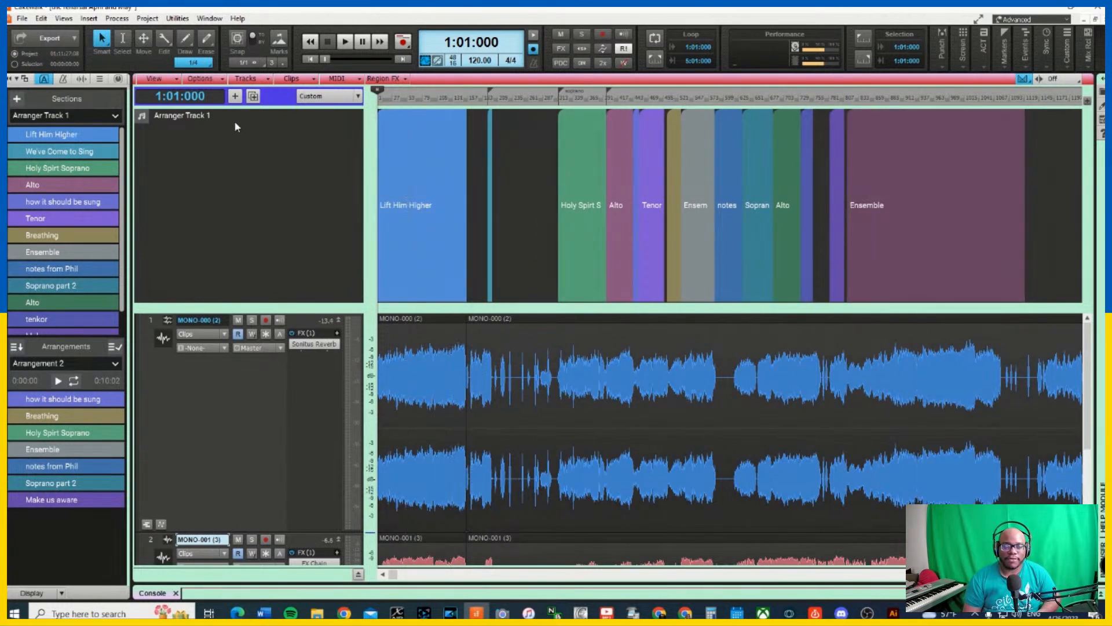
- Switch the inspector from the arranger to the channel strips and back, selecting and deselecting the entire project in between
left_click(44, 79)
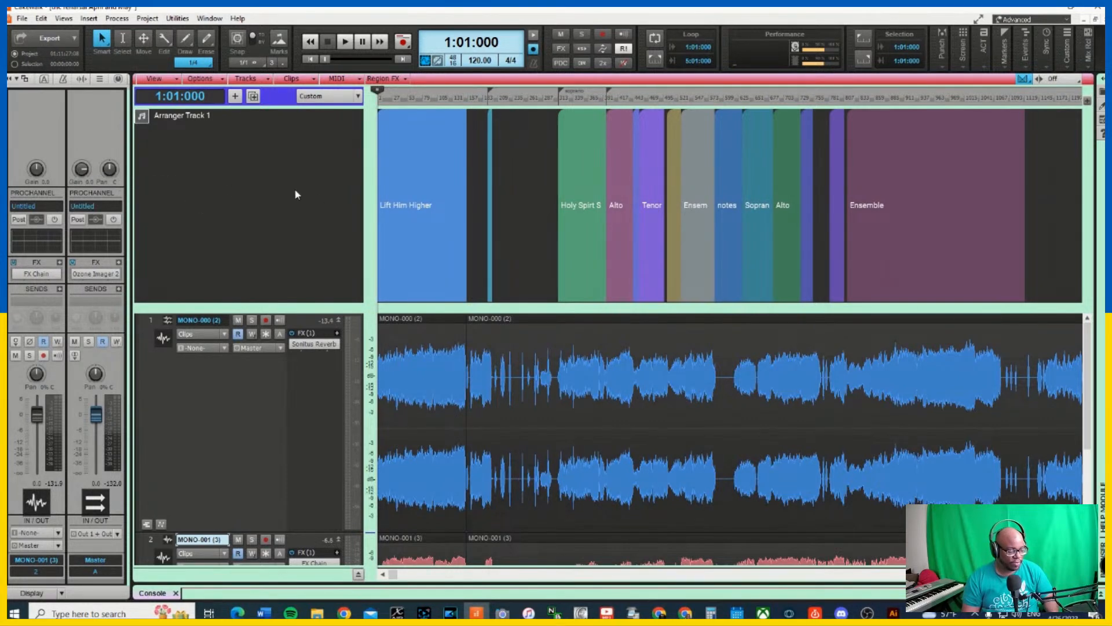
key("ctrl+a")
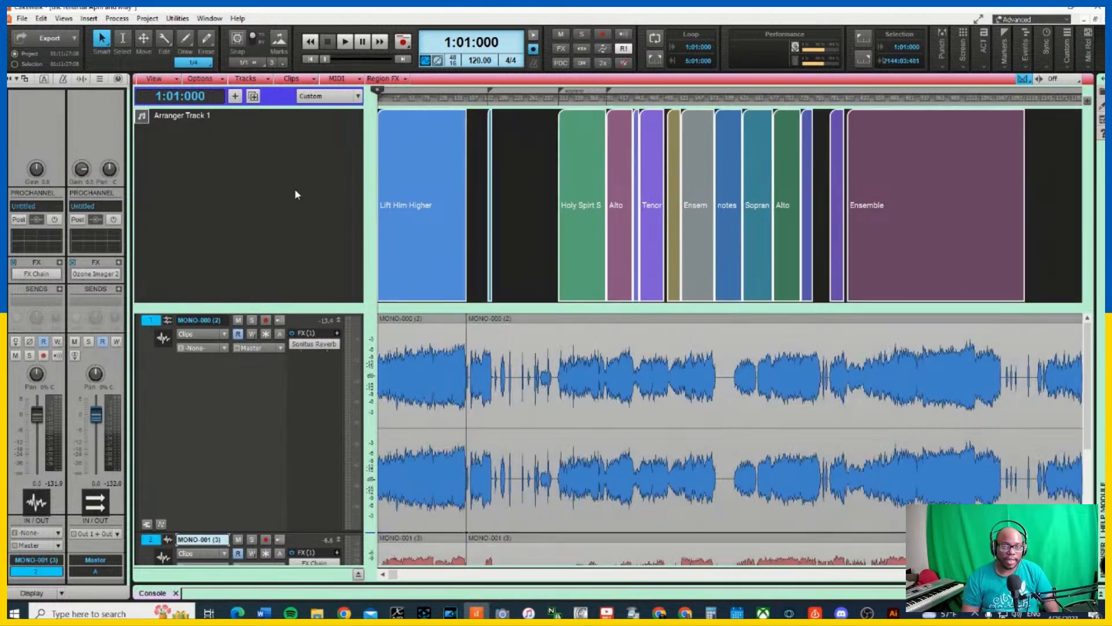
key("ctrl+shift+a")
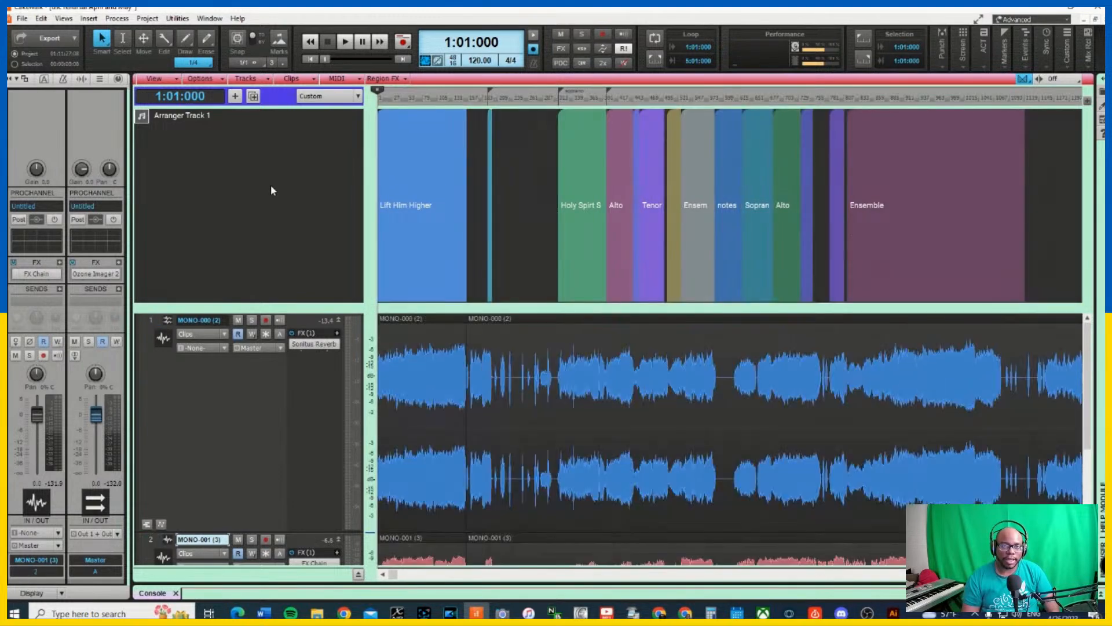
left_click(45, 81)
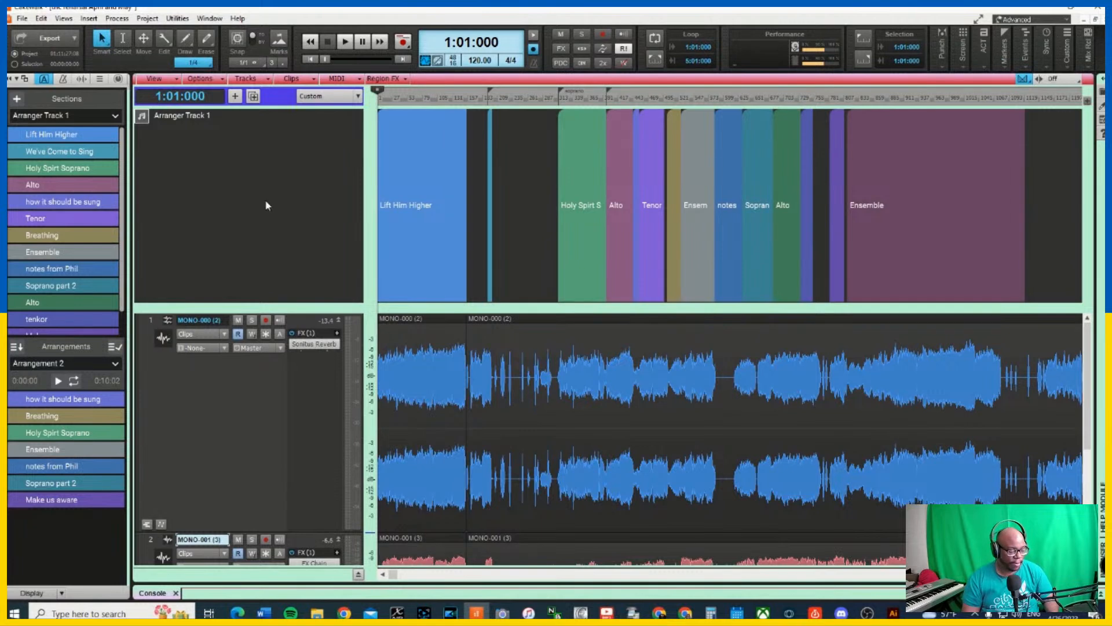
- Switch to the Zoom tool and back to the Smart tool
key("z")
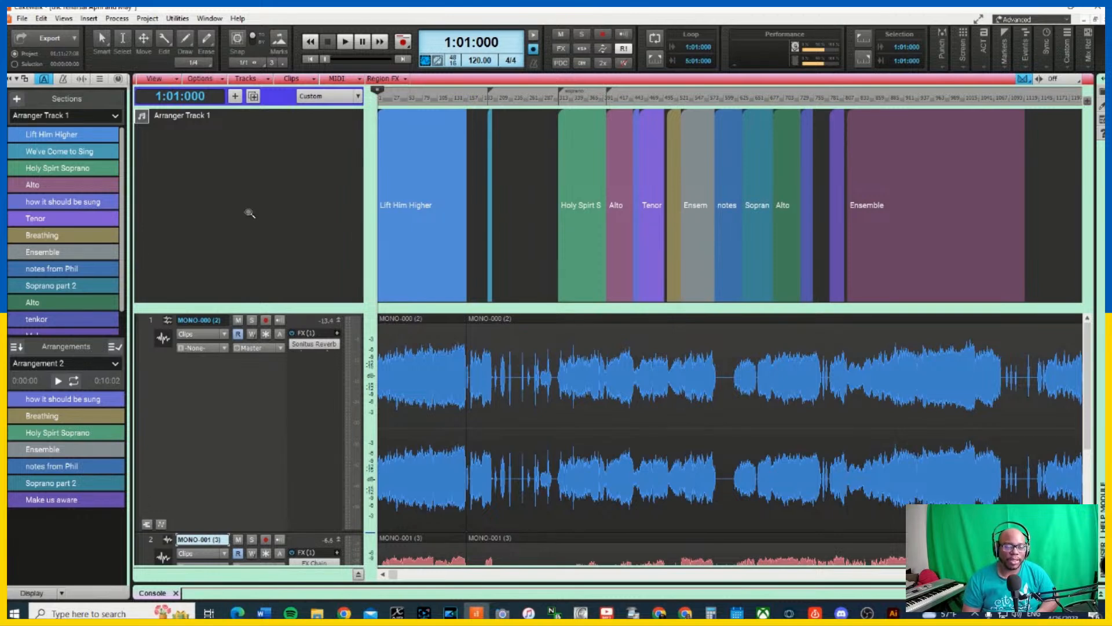
key("t")
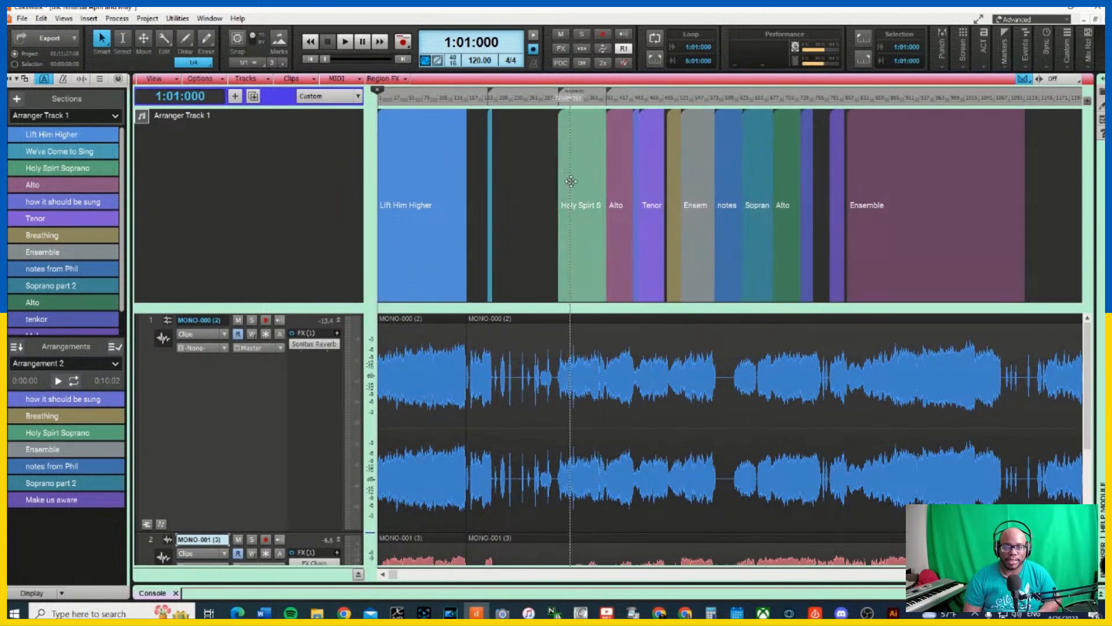
mouse_move(54, 170)
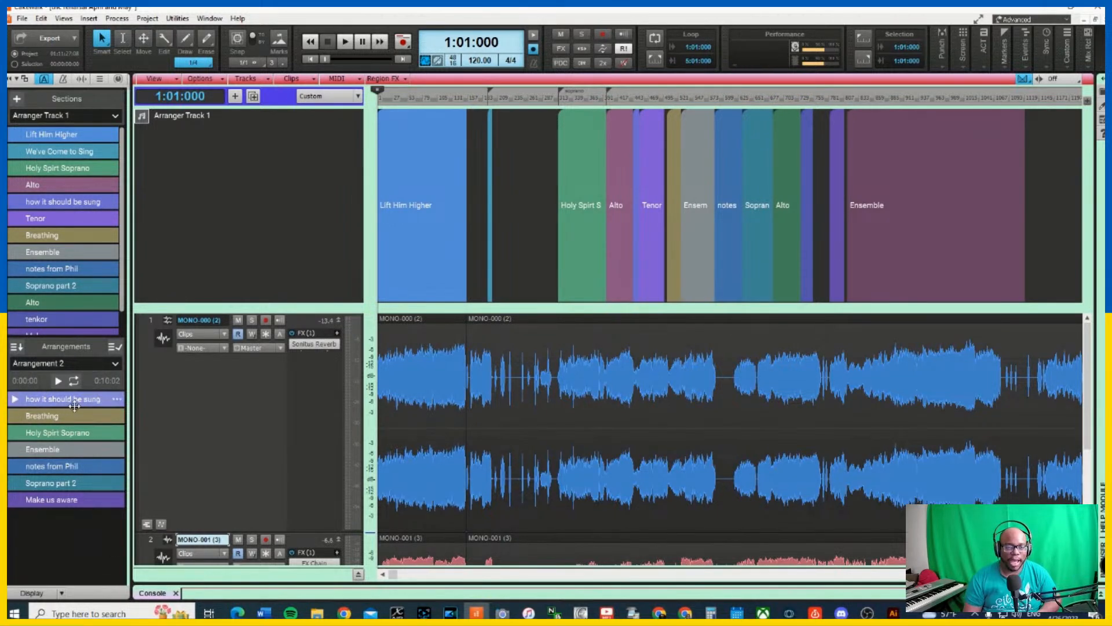
mouse_move(115, 286)
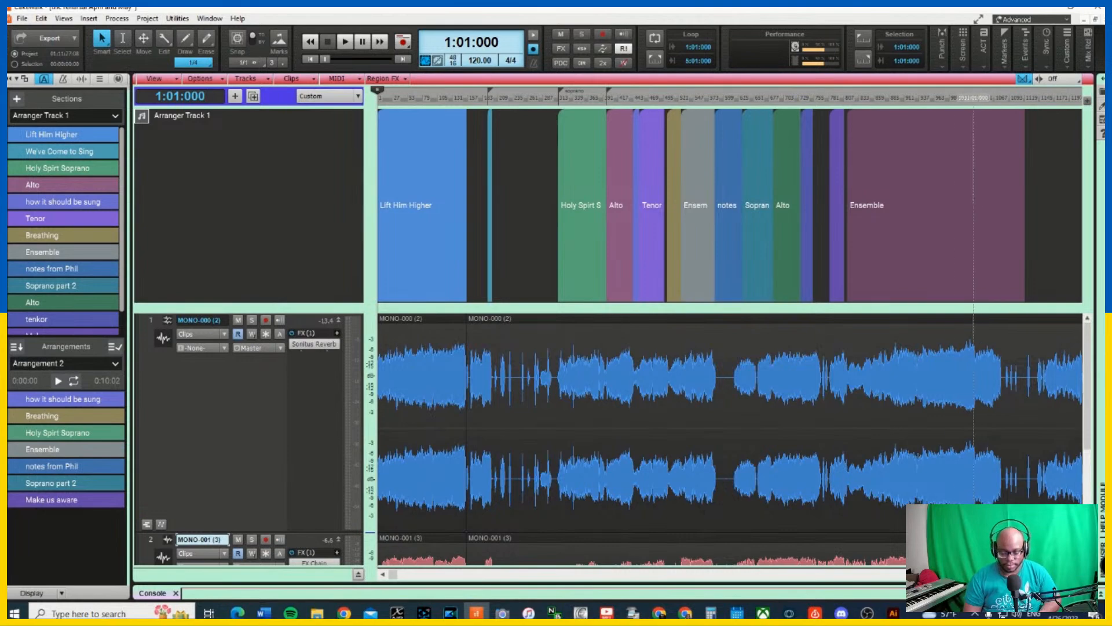
scroll(545, 406, "down", 2)
scroll(832, 543, "up", 2)
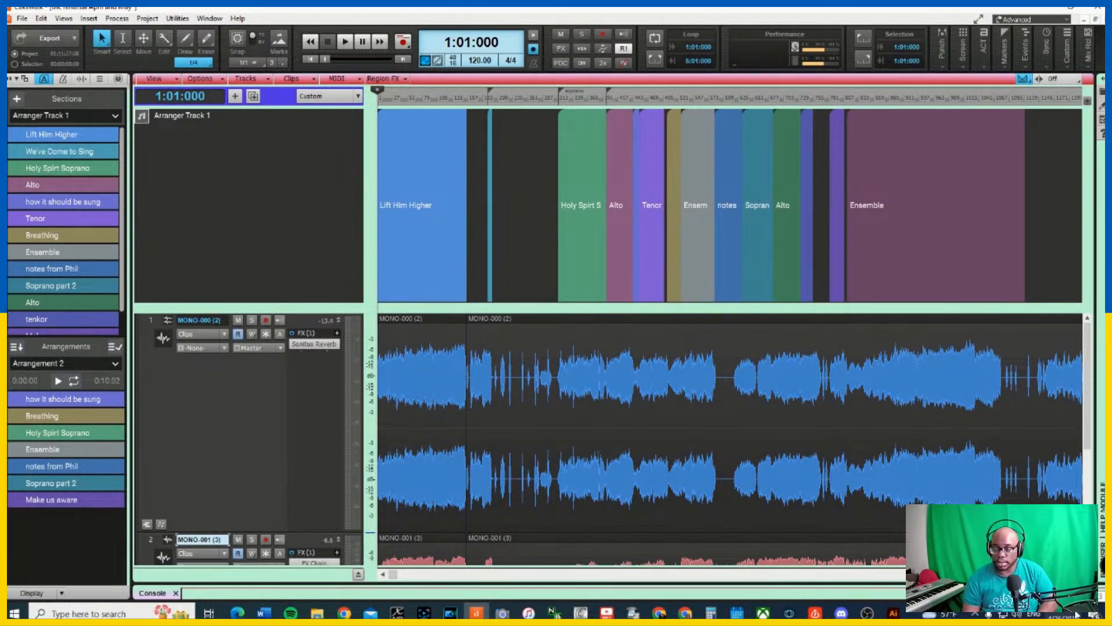
- Try to move the clips of track MONO-000 (2) down onto the second track, and undo the move
left_click(145, 311)
left_click_drag(460, 377, 461, 411)
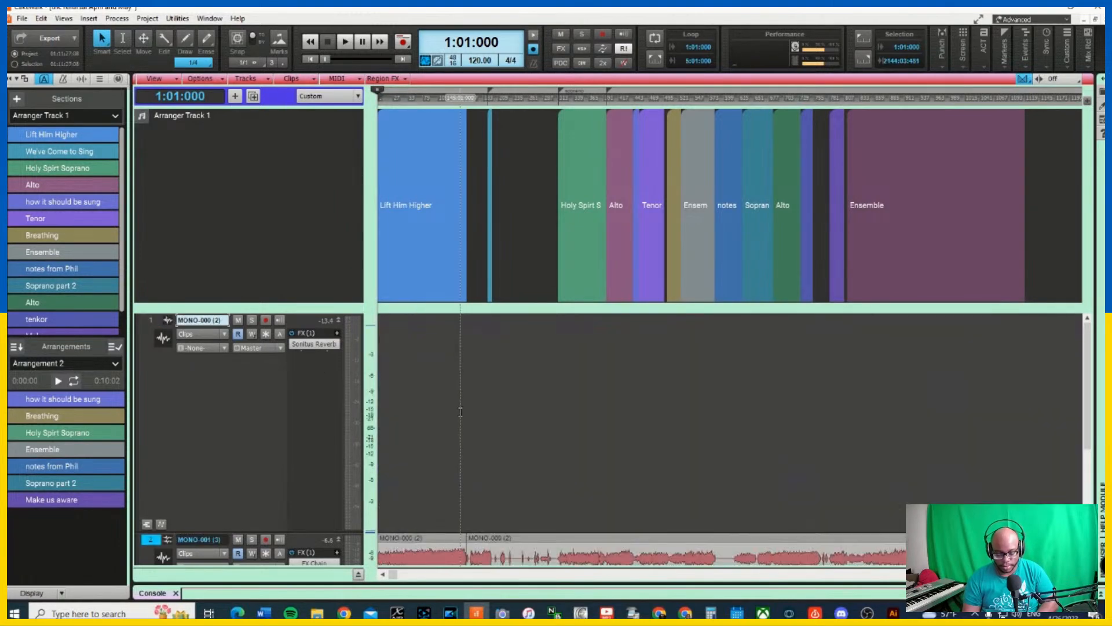
key("ctrl+z")
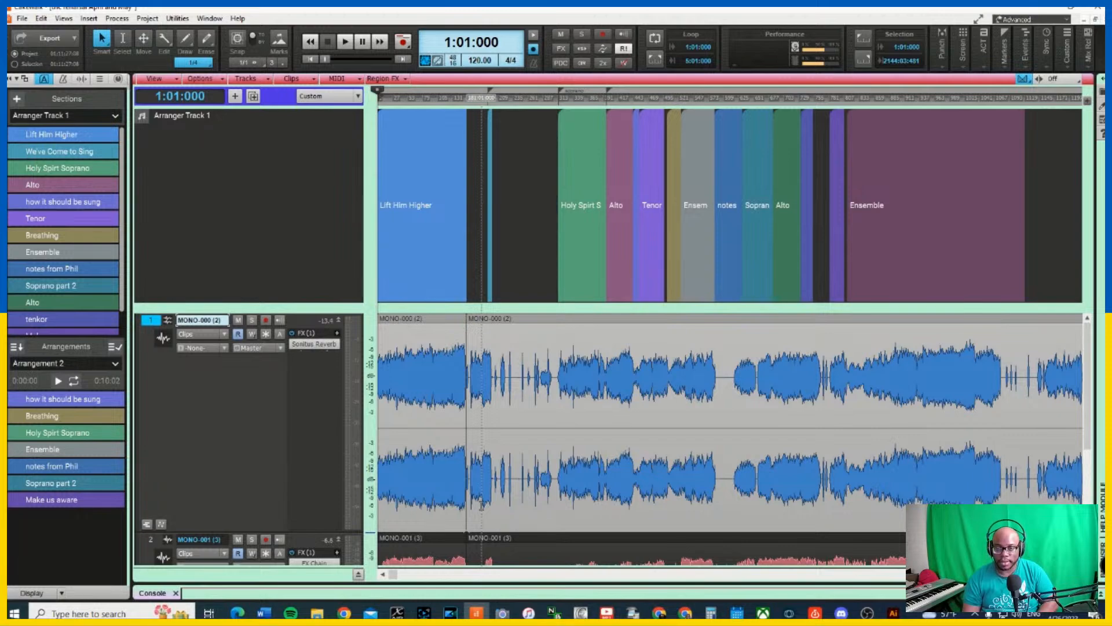
- Reduce the height of both tracks, and zoom the timeline in and back out to the whole project
scroll(481, 502, "up", 1)
scroll(481, 505, "down", 4)
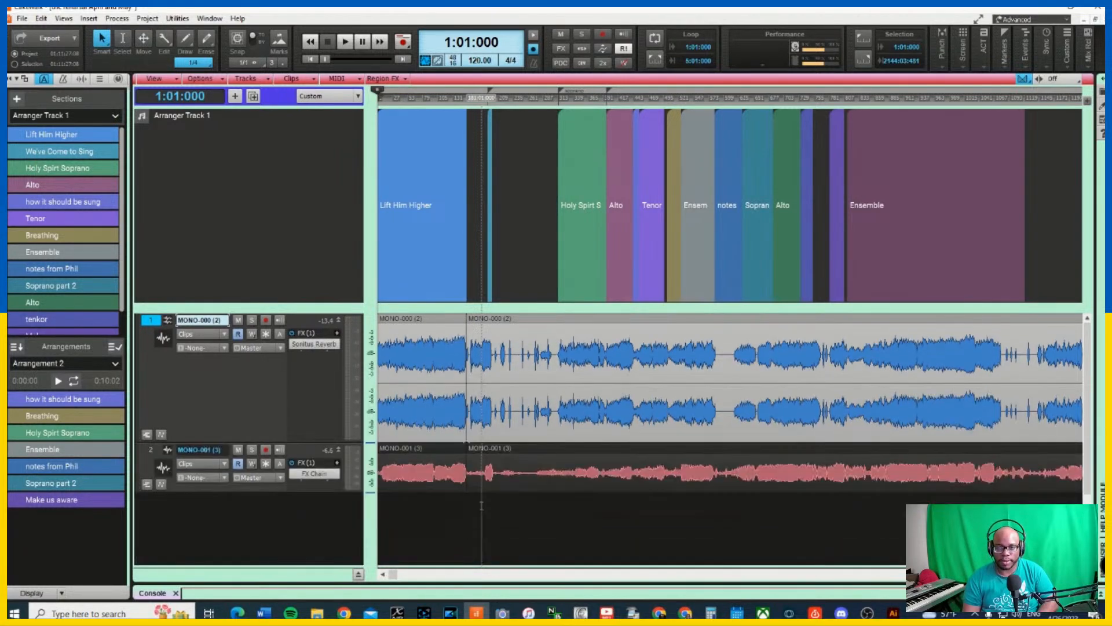
scroll(481, 505, "up", 2)
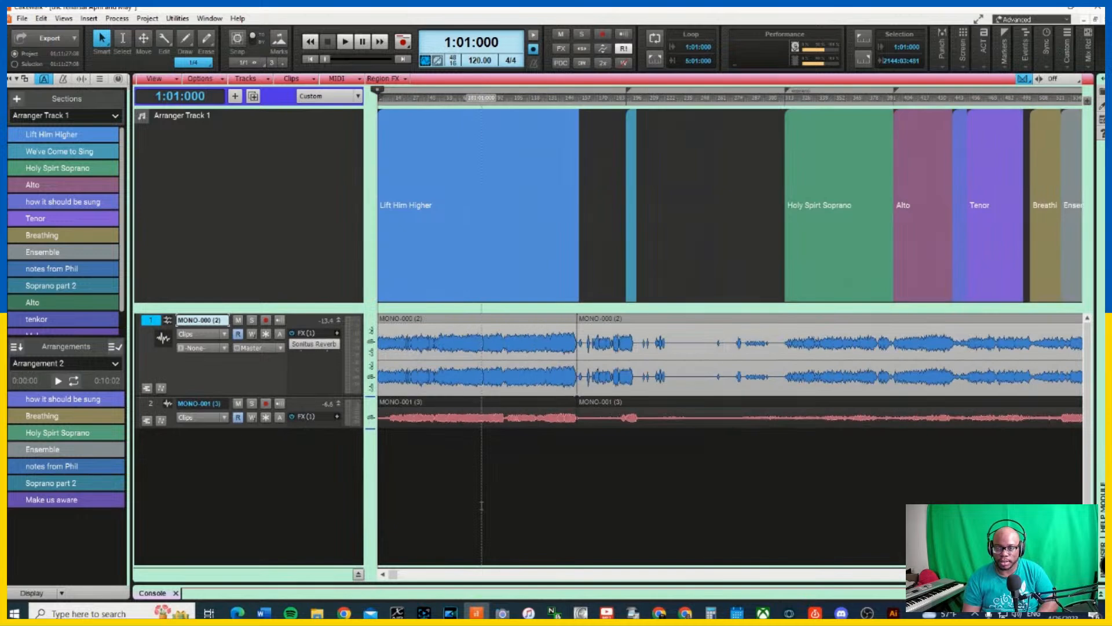
scroll(482, 505, "down", 2)
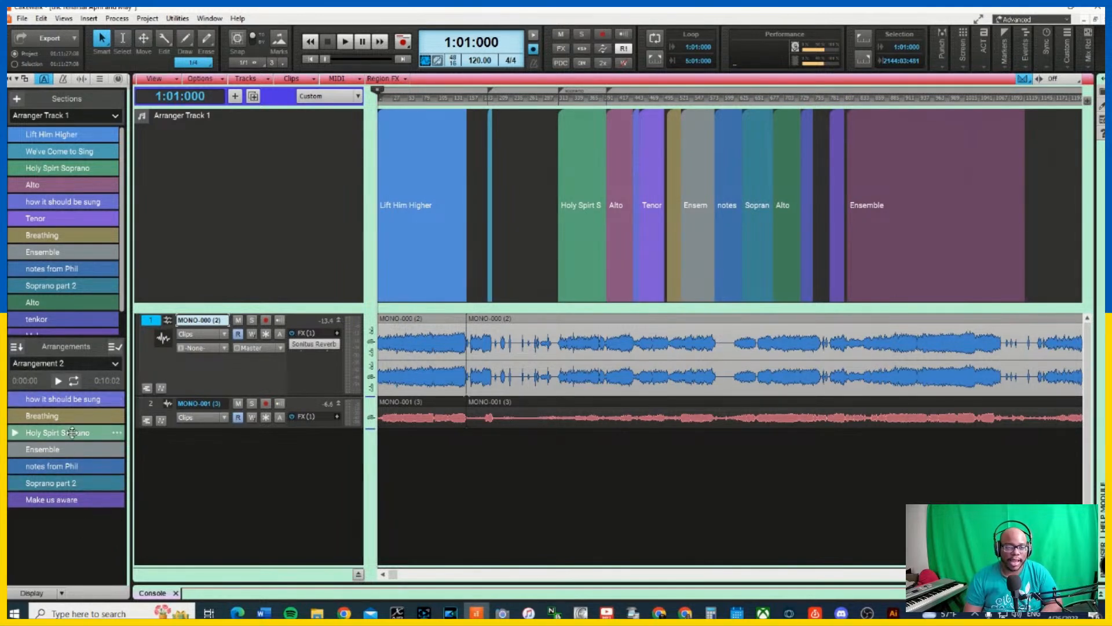
- Look over the options for Arrangement 2 and create a new empty arrangement
left_click(115, 365)
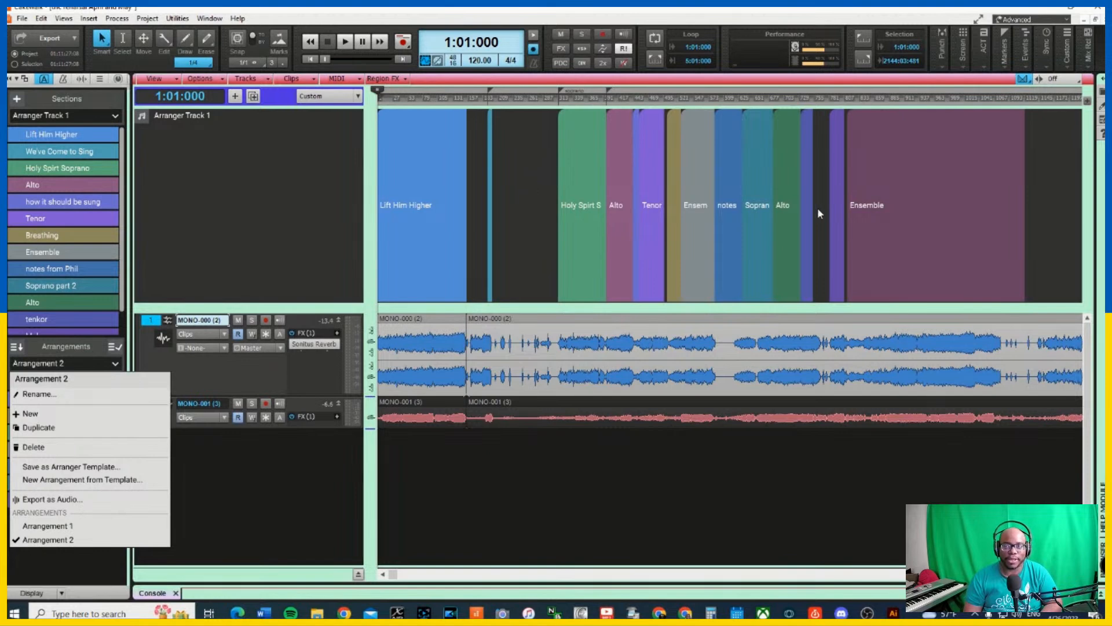
left_click(275, 529)
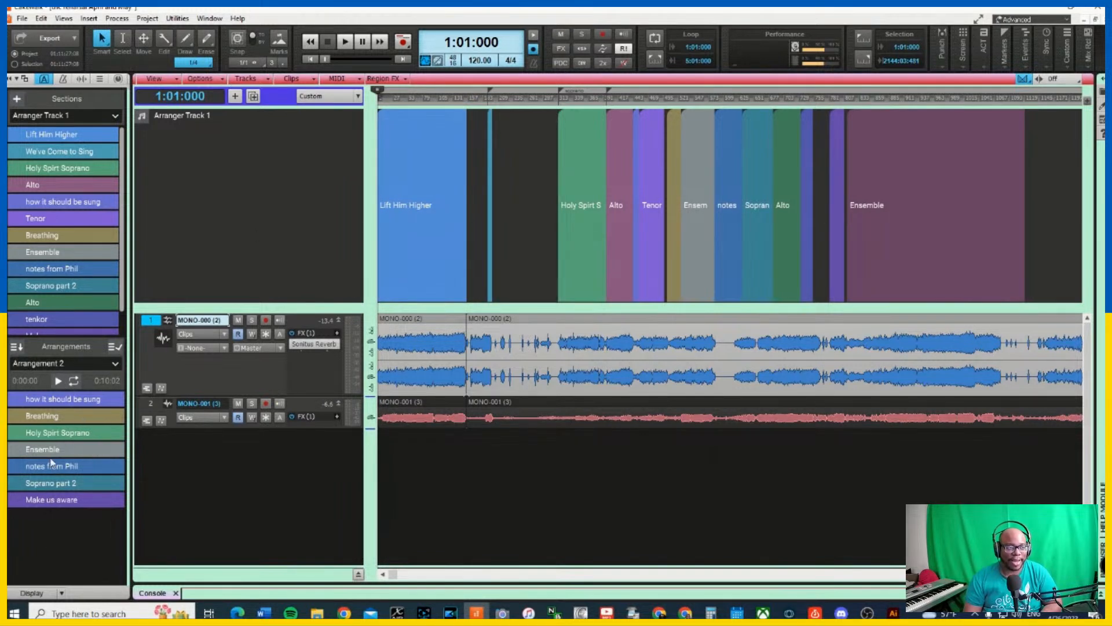
left_click(116, 365)
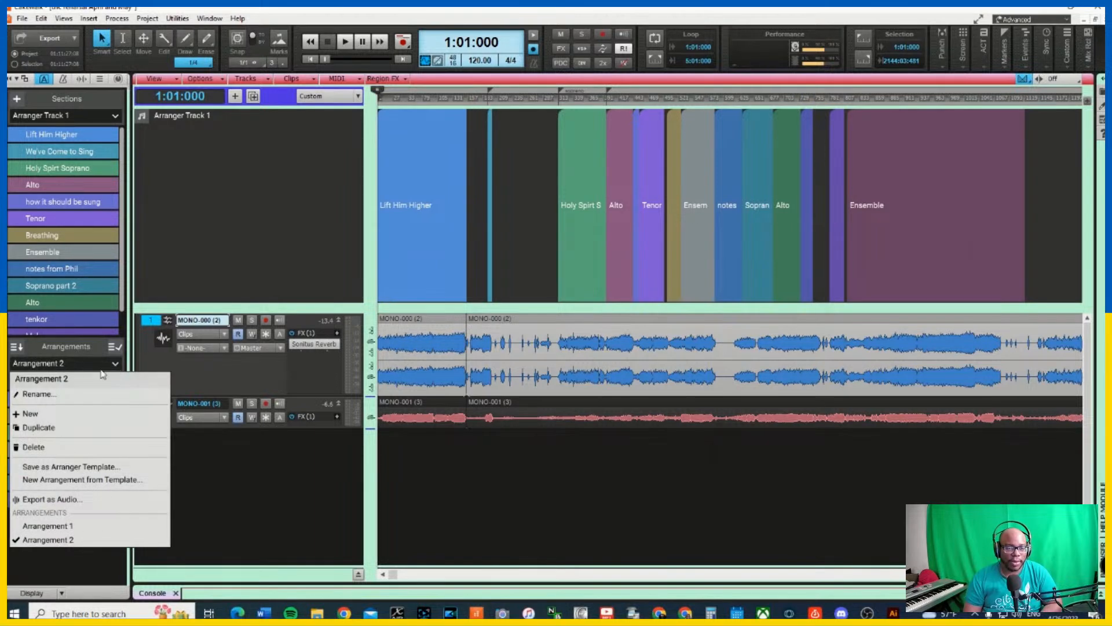
left_click(74, 414)
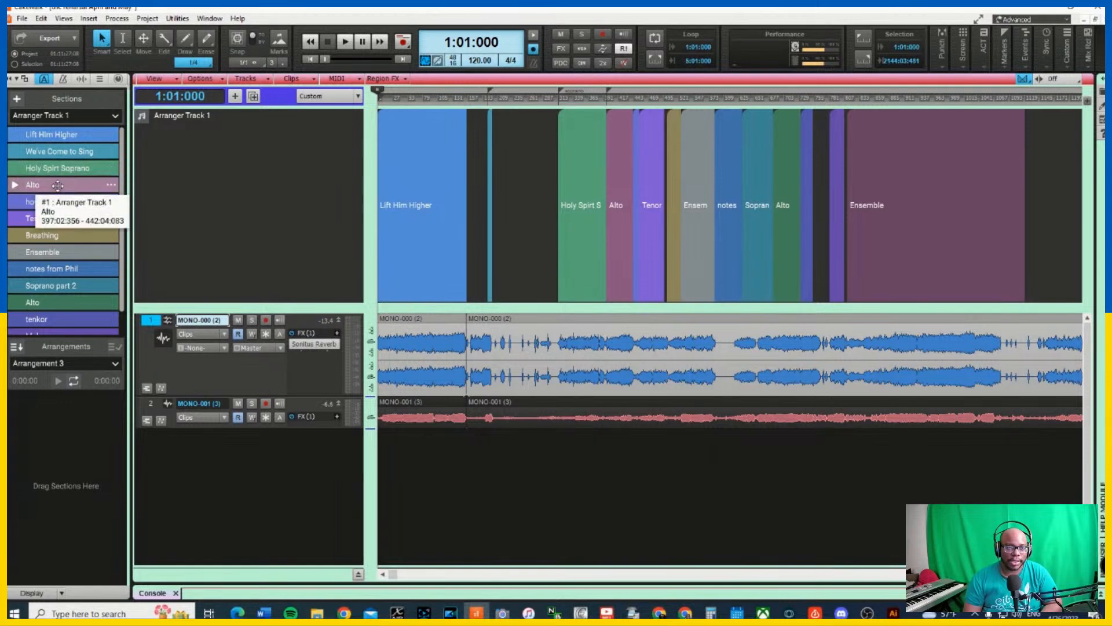
- Fill the new arrangement with the sections how it should be sung, Breathing, first Alto, first Ensemble and the rehearsal notes, in that order
left_click_drag(58, 185, 55, 398)
left_click_drag(69, 201, 102, 405)
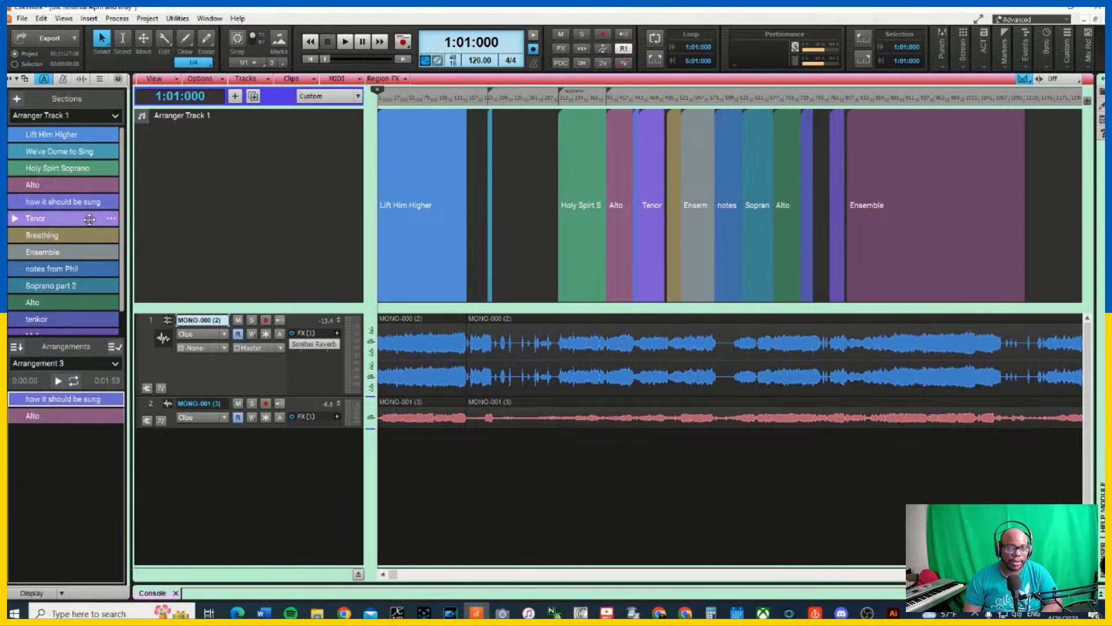
left_click_drag(58, 235, 54, 408)
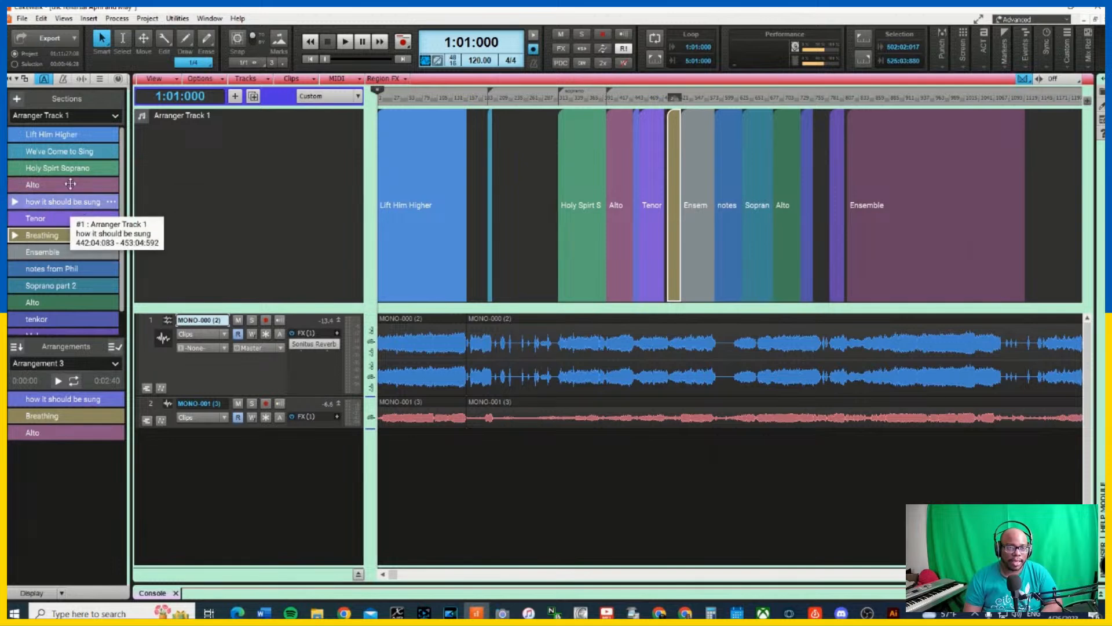
left_click_drag(52, 252, 66, 437)
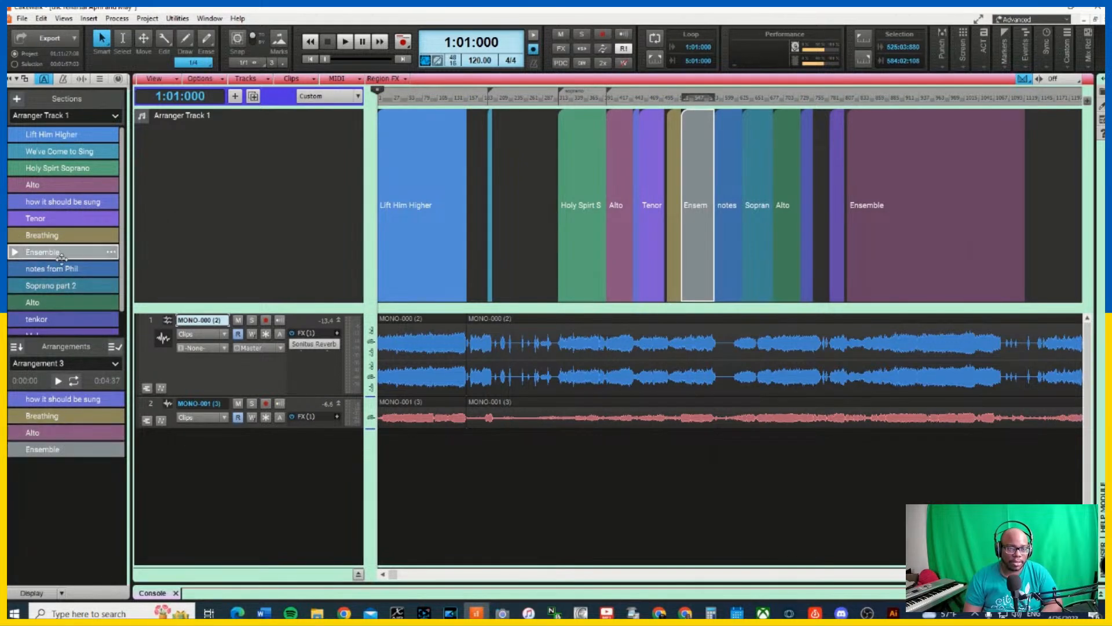
left_click_drag(78, 270, 75, 465)
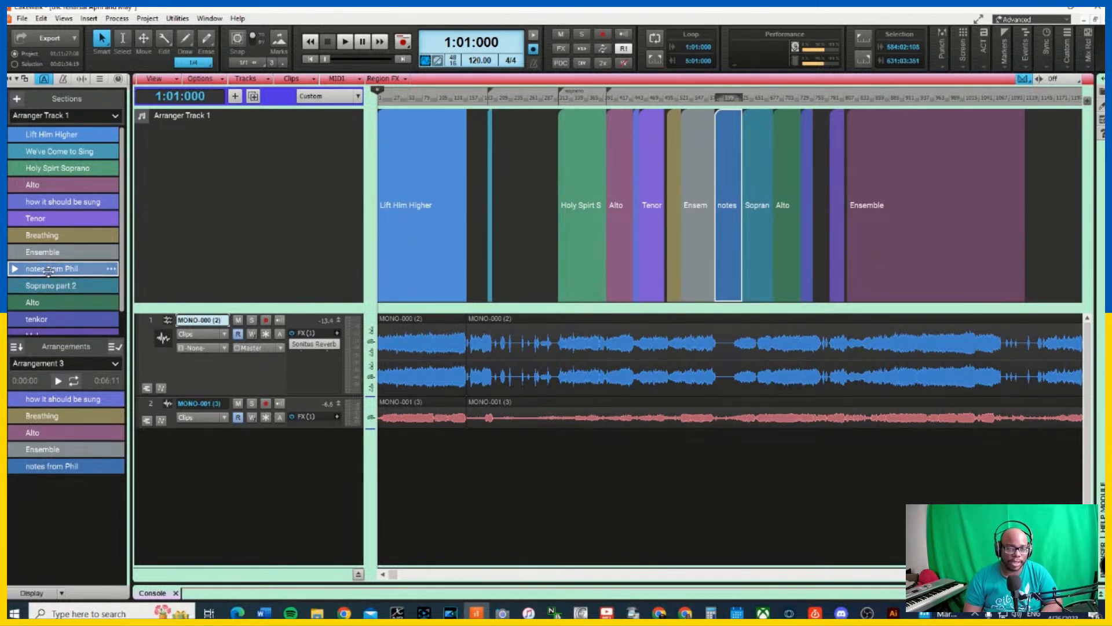
- Append the second Alto section and Make us aware to the arrangement, and select the last Ensemble section
scroll(65, 274, "down", 1)
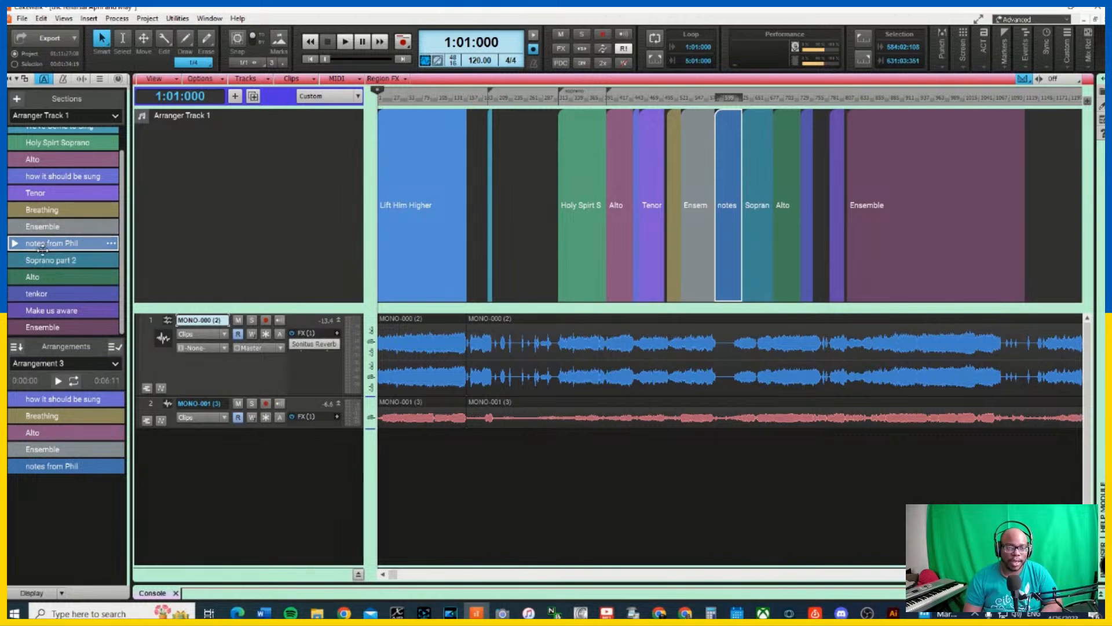
left_click_drag(64, 274, 87, 477)
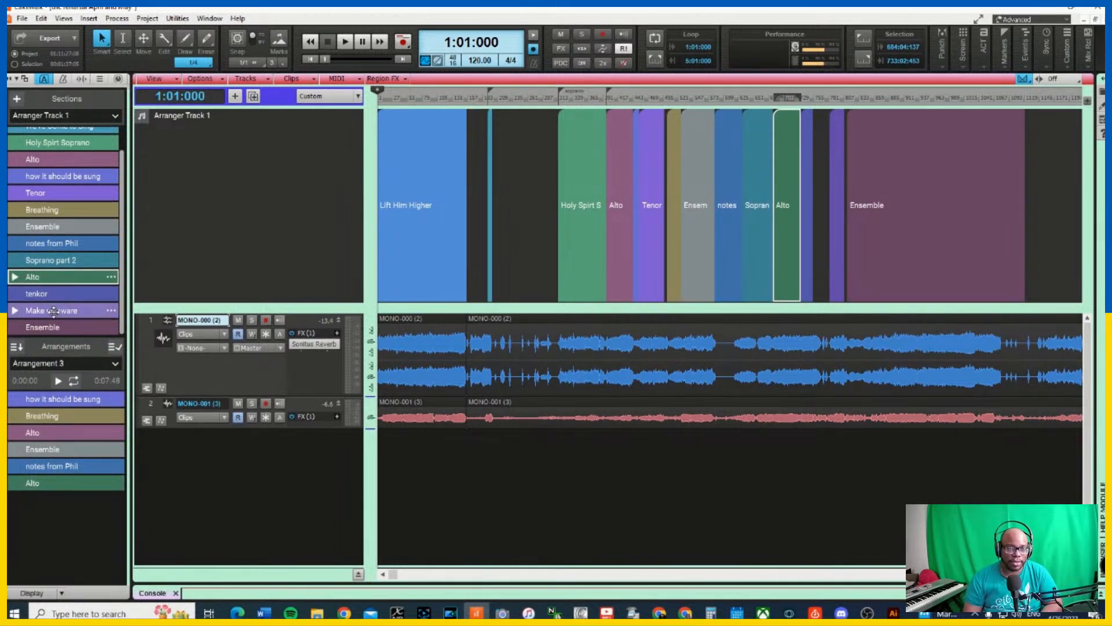
left_click_drag(53, 305, 90, 498)
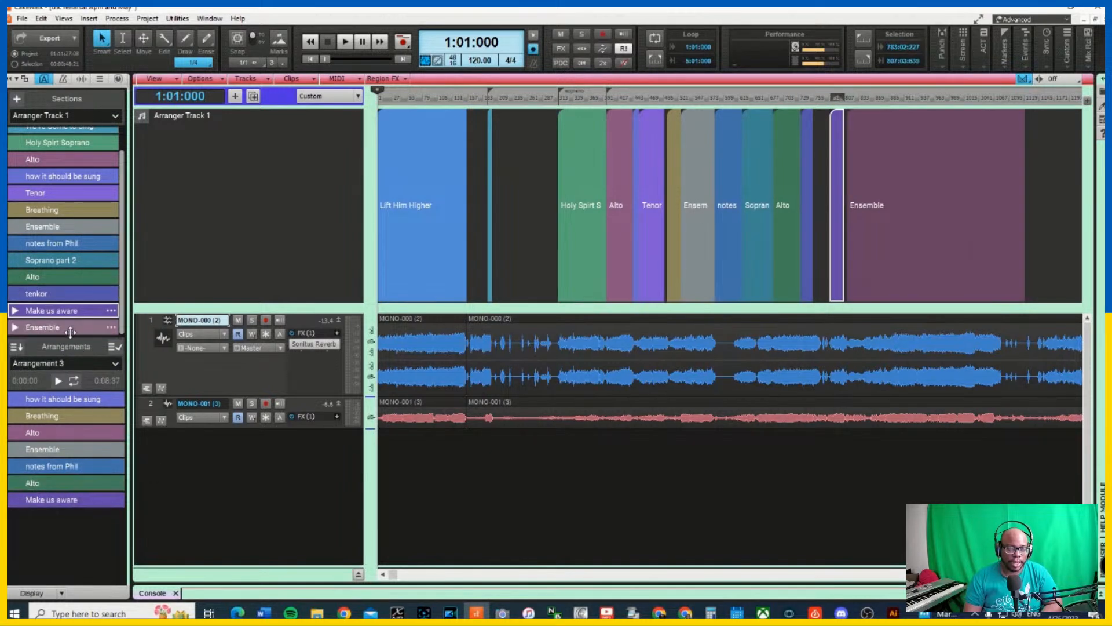
left_click_drag(74, 326, 97, 323)
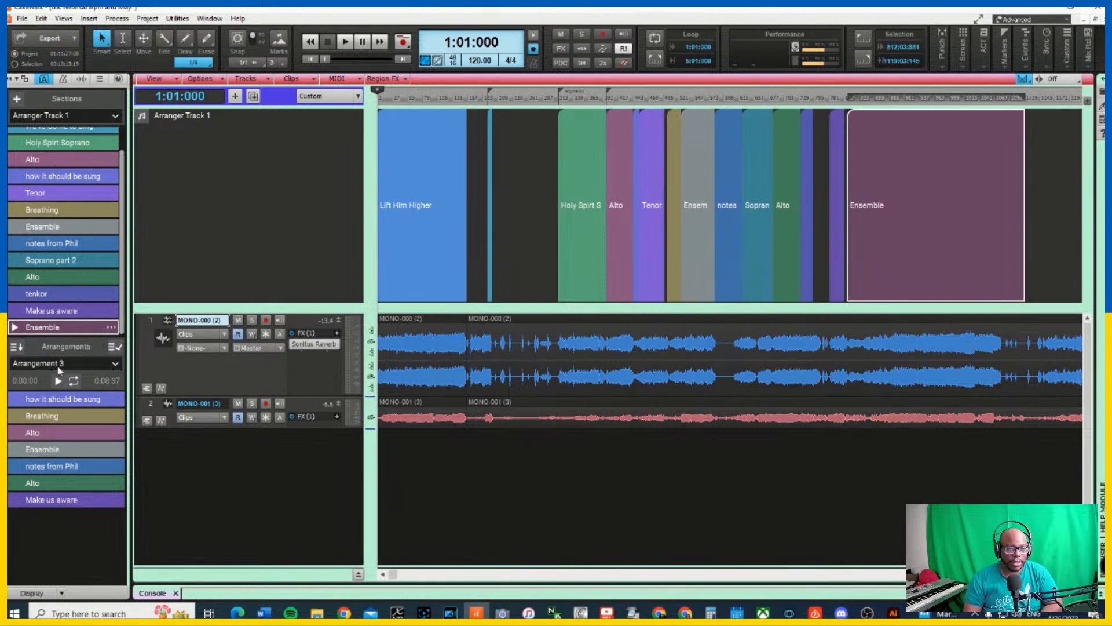
- Open the arrangement's audio export and limit the sources to Arrangement 3 by excluding Arrangements 1 and 2
left_click(115, 364)
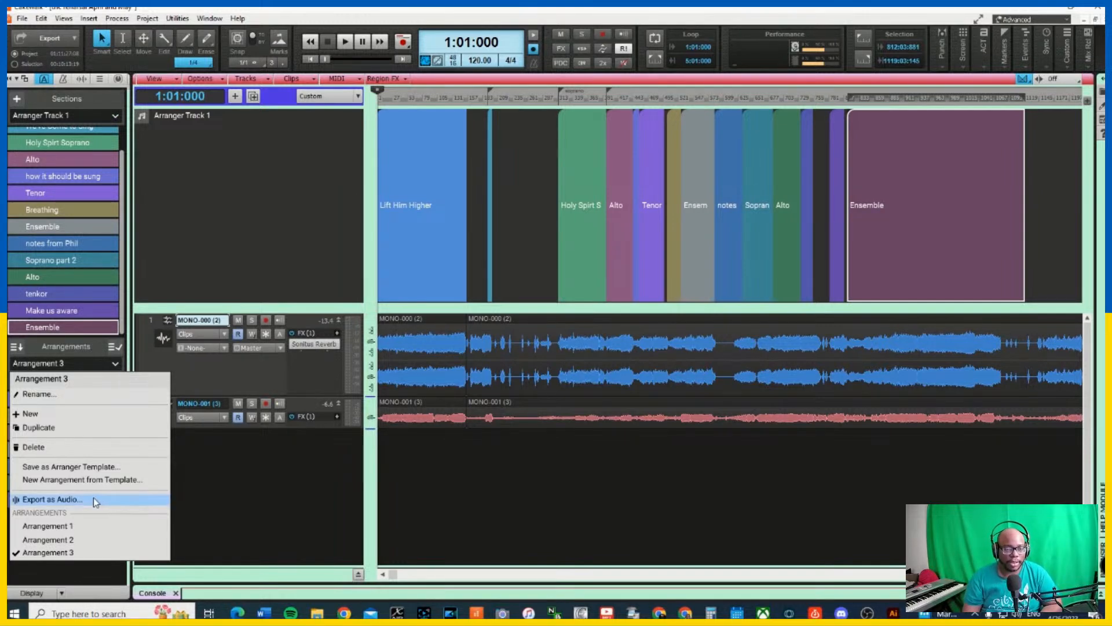
left_click(62, 500)
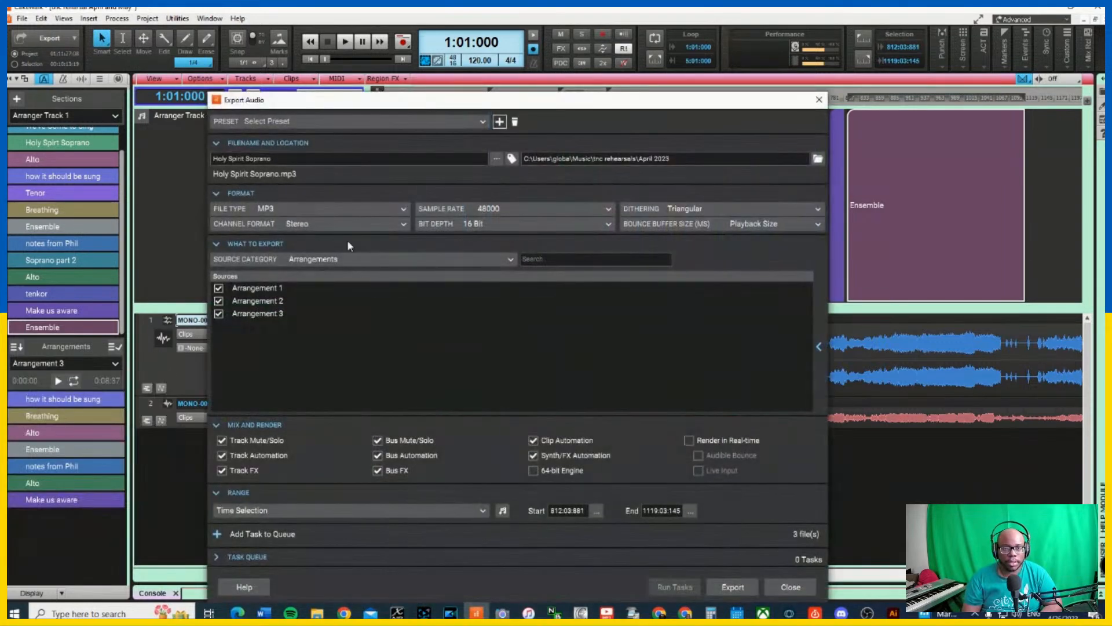
left_click(219, 288)
left_click(218, 301)
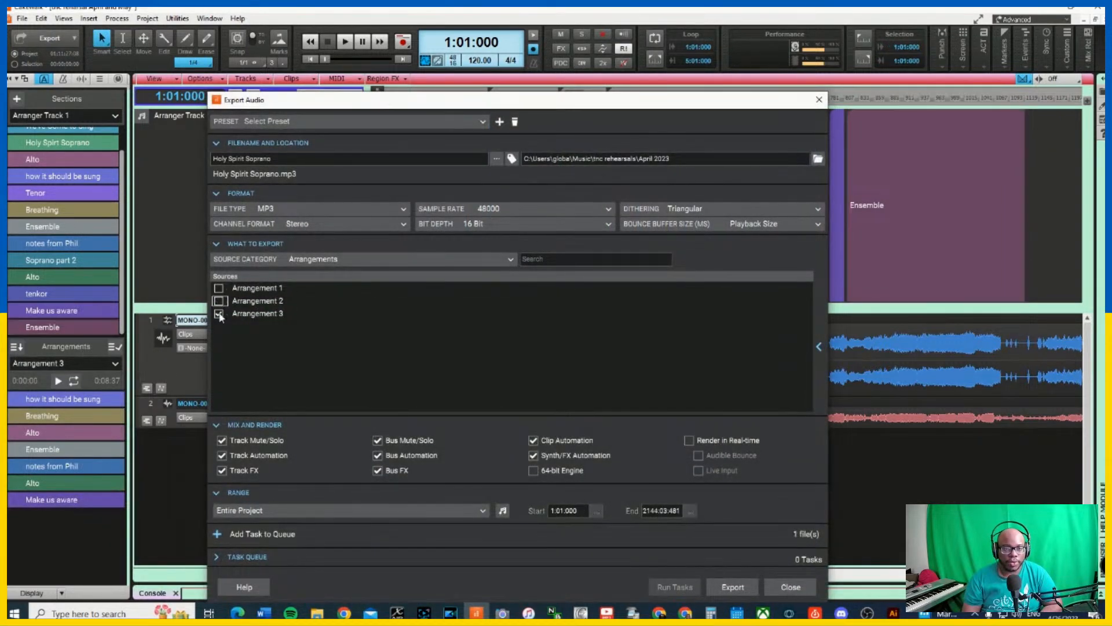
- Change the export file name to Holy Spirit Alto
left_click(289, 160)
key("shift+Left")
key("shift+Left")
key("shift+Left")
key("shift+Left")
key("shift+Left")
key("shift+Left")
key("shift+Left")
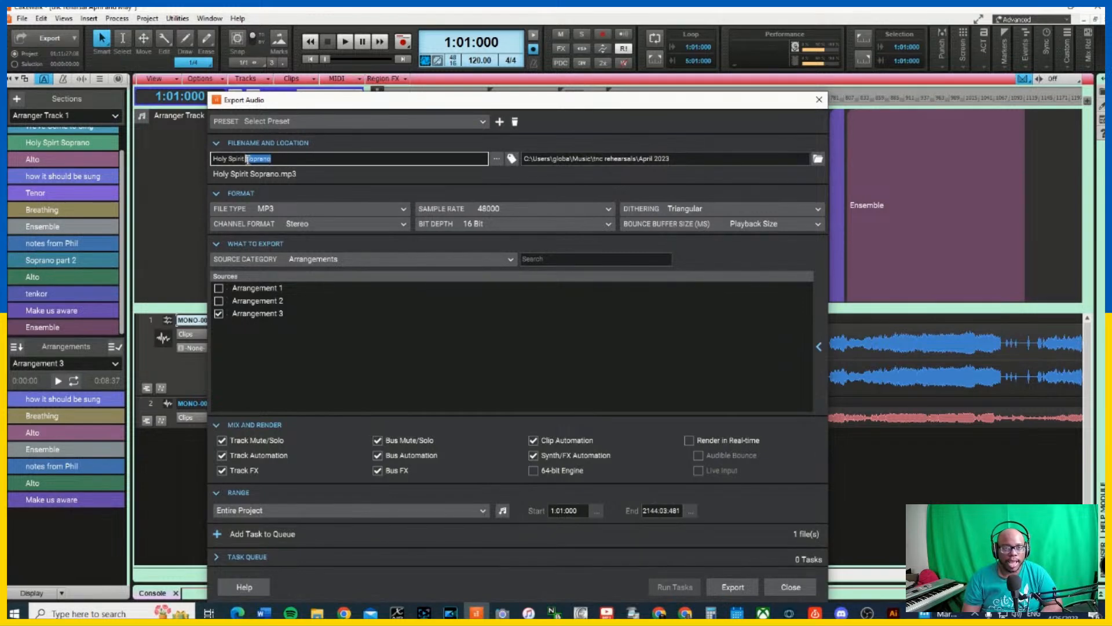
type("Alto")
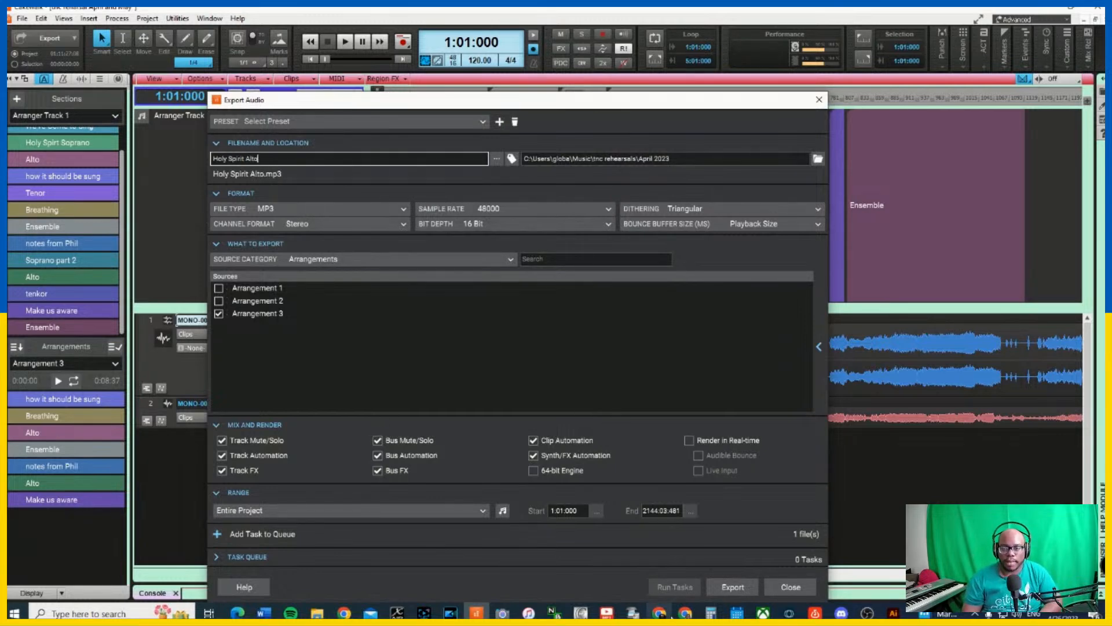
- Export the arrangement as an MP3 with a bit rate of 320 kbps
left_click(733, 587)
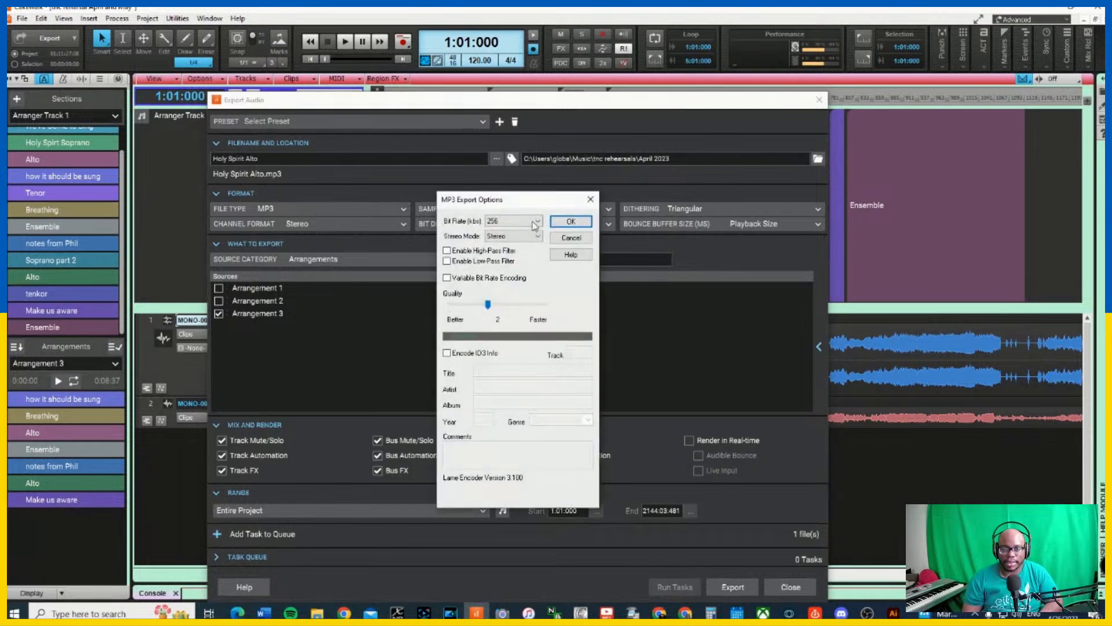
left_click(513, 221)
left_click(510, 325)
left_click(510, 223)
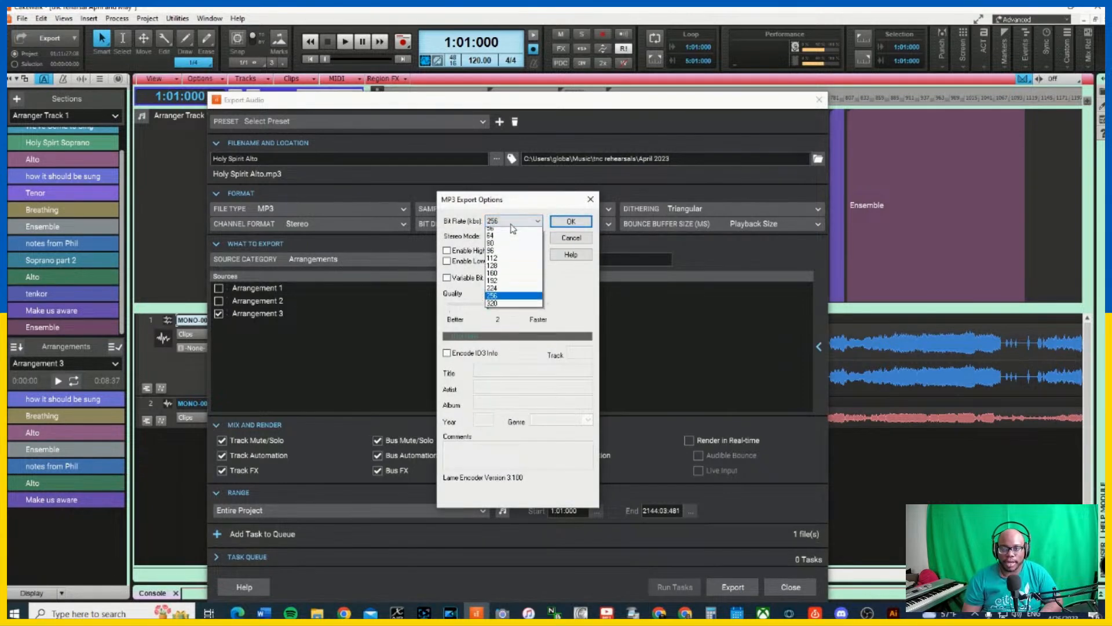
left_click(499, 328)
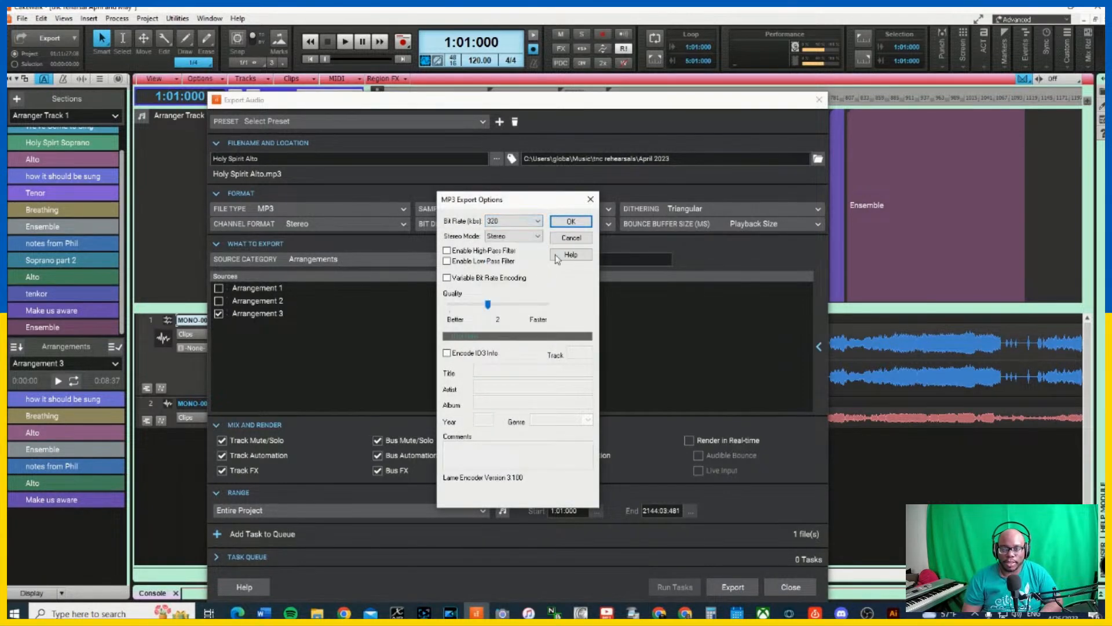
left_click(569, 223)
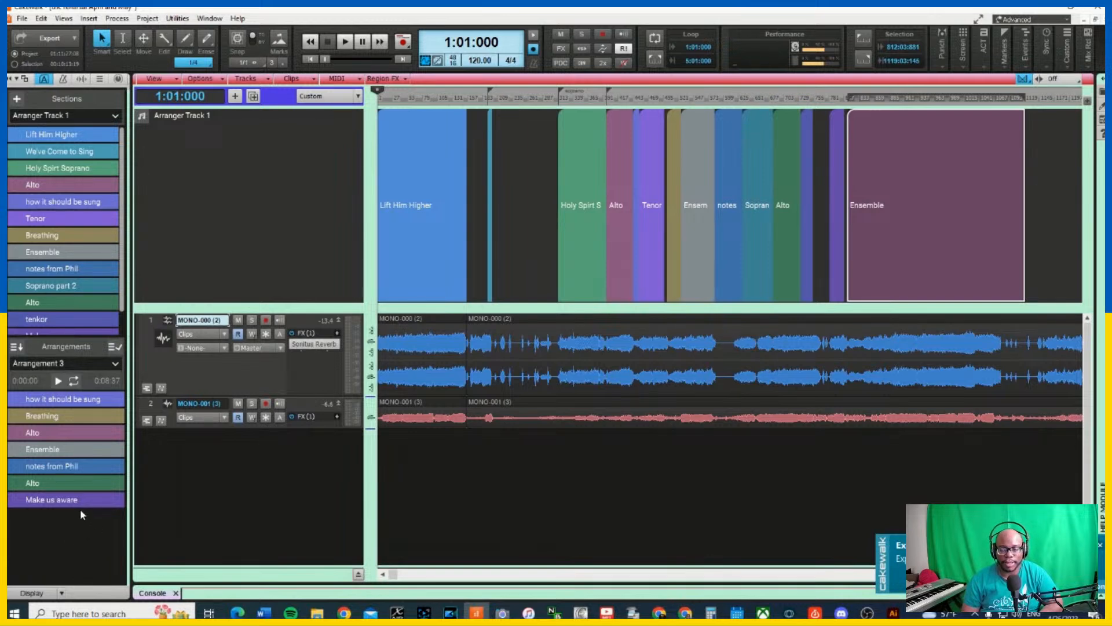
- Switch to File Explorer to check the exported files in the April 2023 folder, and close the window
mouse_move(78, 459)
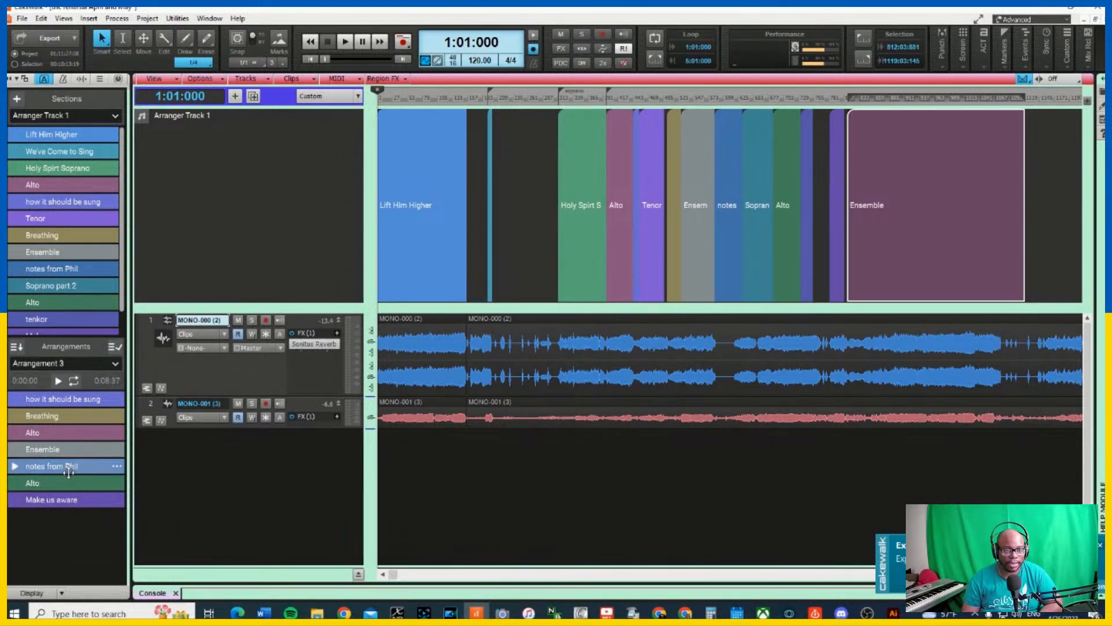
mouse_move(63, 391)
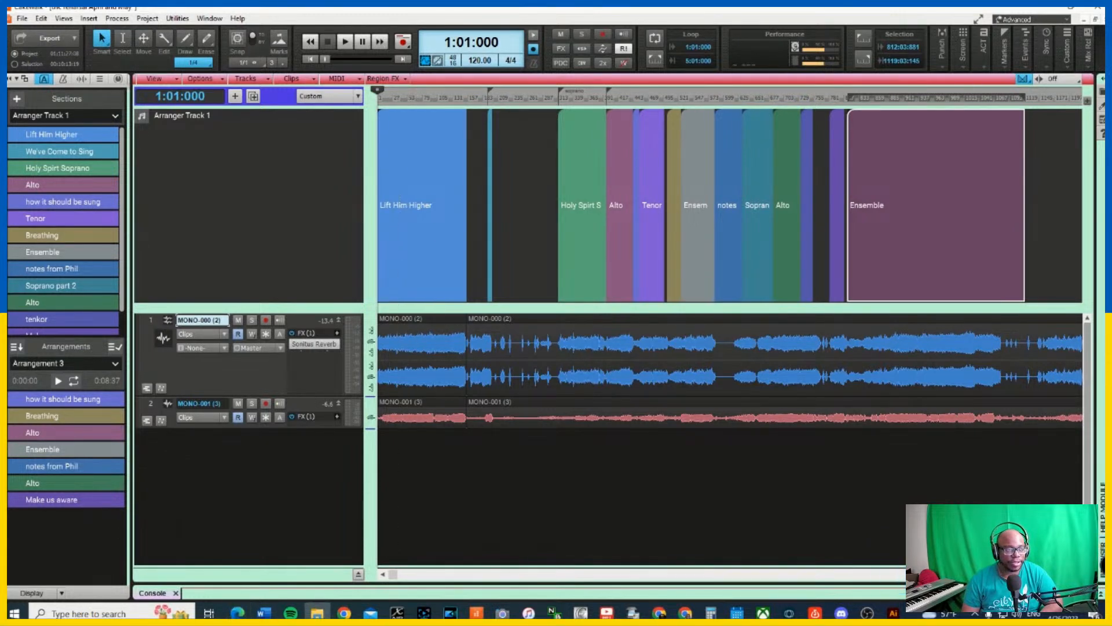
left_click(317, 613)
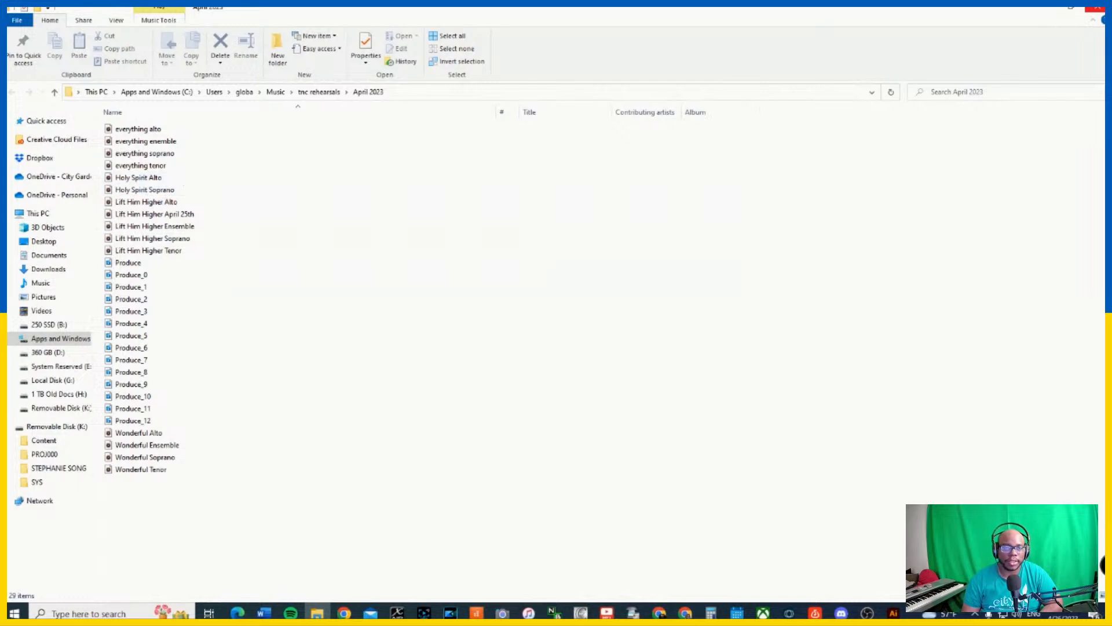
left_click(1096, 8)
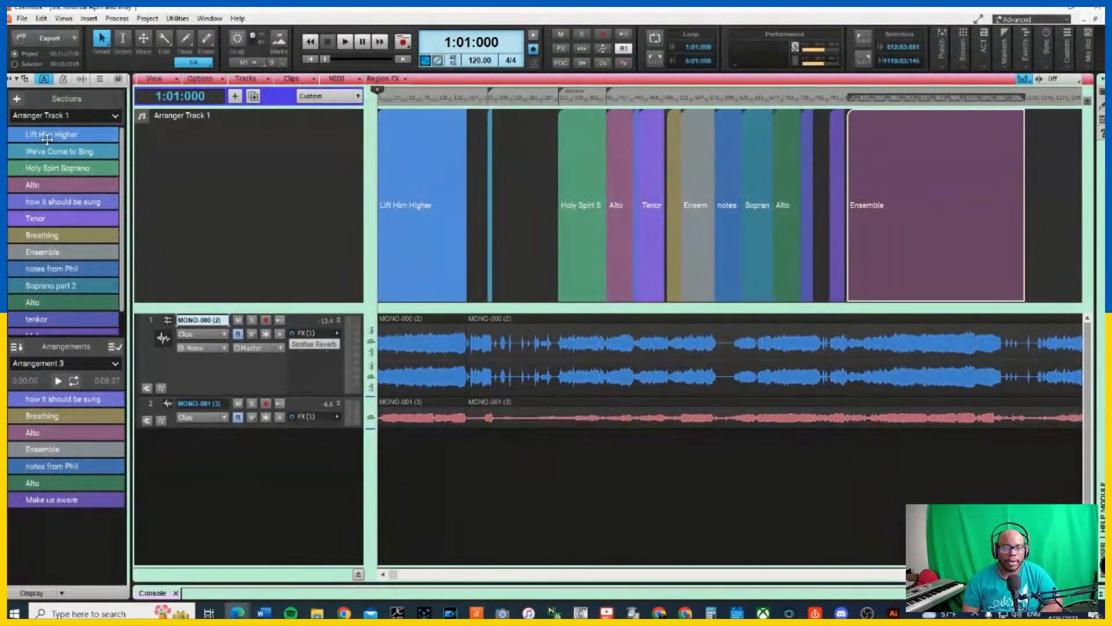
- Create another new arrangement and fill it with the sections how it should be sung, Breathing and Tenor, in that order
left_click(115, 366)
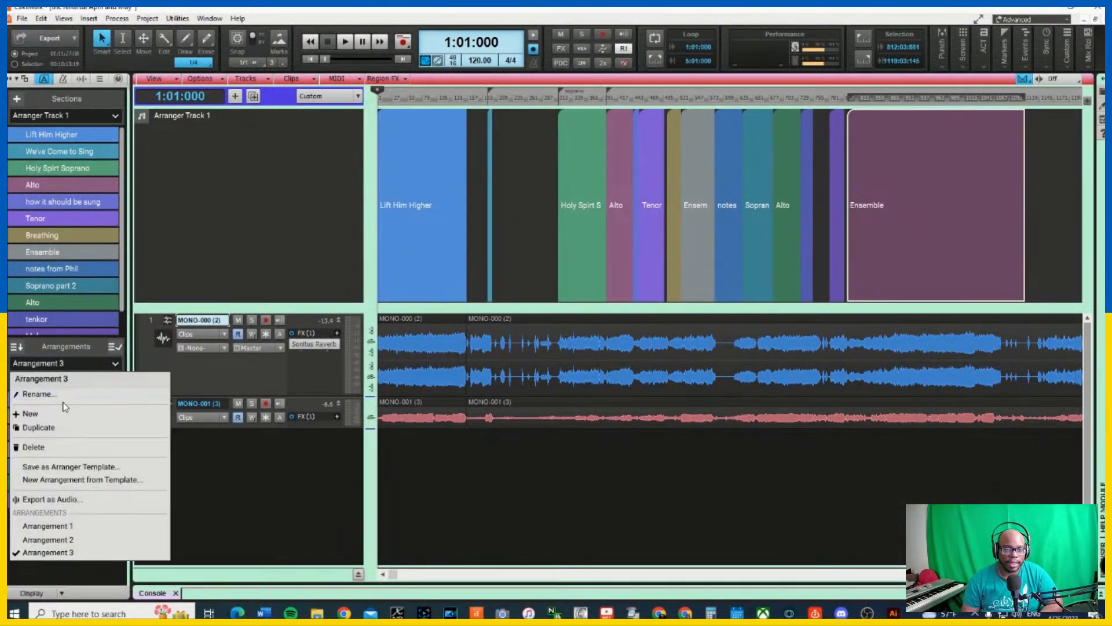
left_click(62, 415)
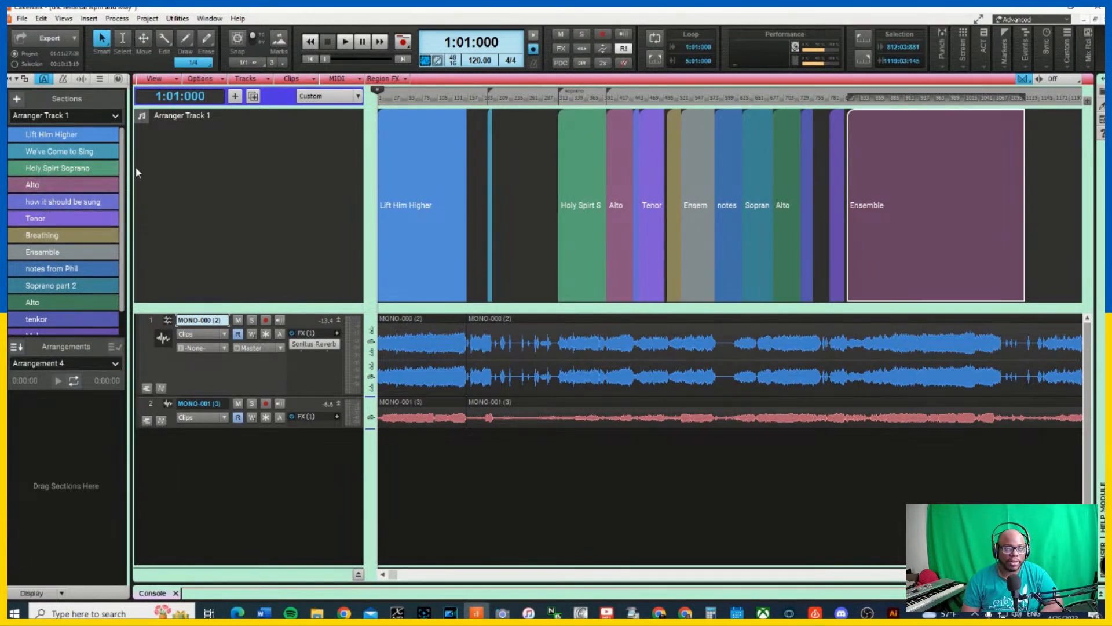
left_click_drag(75, 206, 76, 400)
left_click_drag(75, 235, 74, 418)
left_click_drag(70, 218, 90, 441)
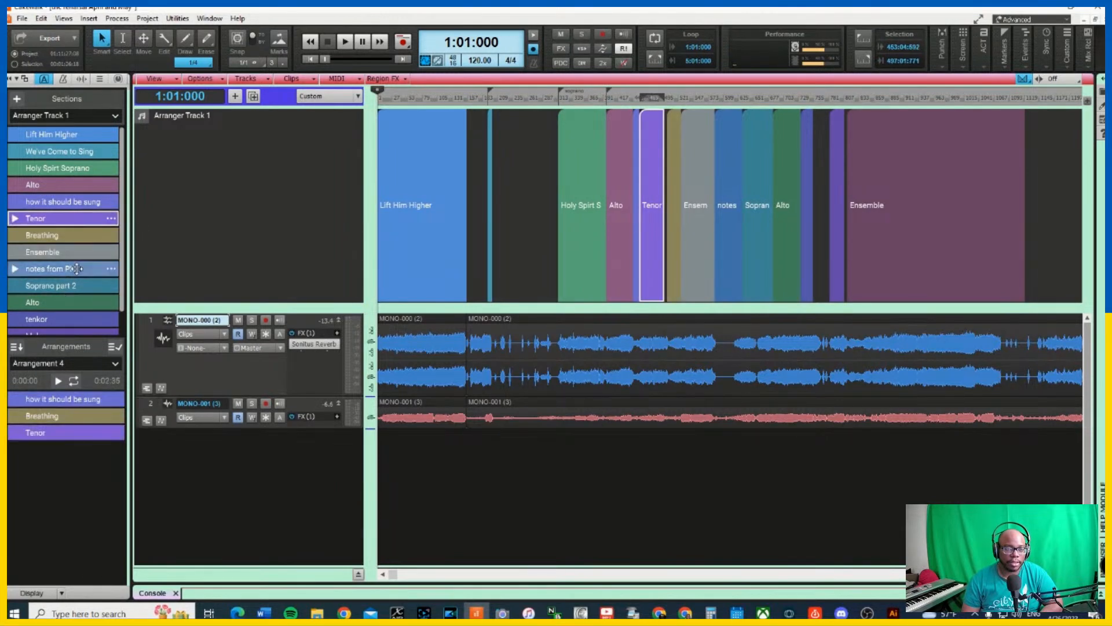
- Add the first Ensemble section, the notes section, tenkor and Make us aware to the end of the arrangement, in that order
left_click_drag(64, 252, 87, 449)
left_click_drag(63, 268, 87, 469)
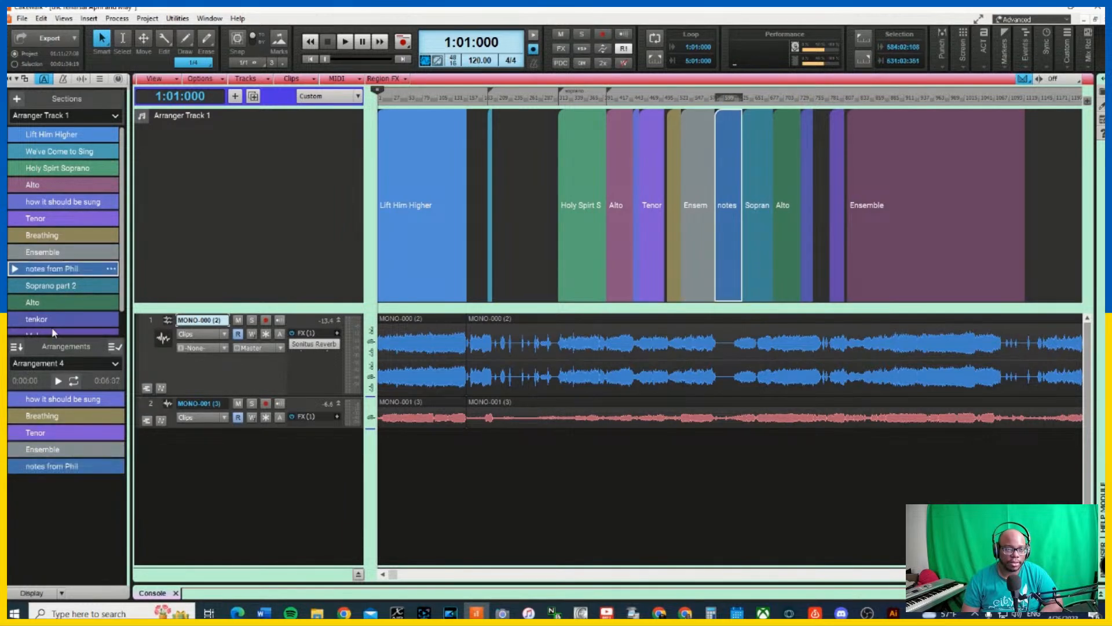
left_click_drag(95, 466, 98, 475)
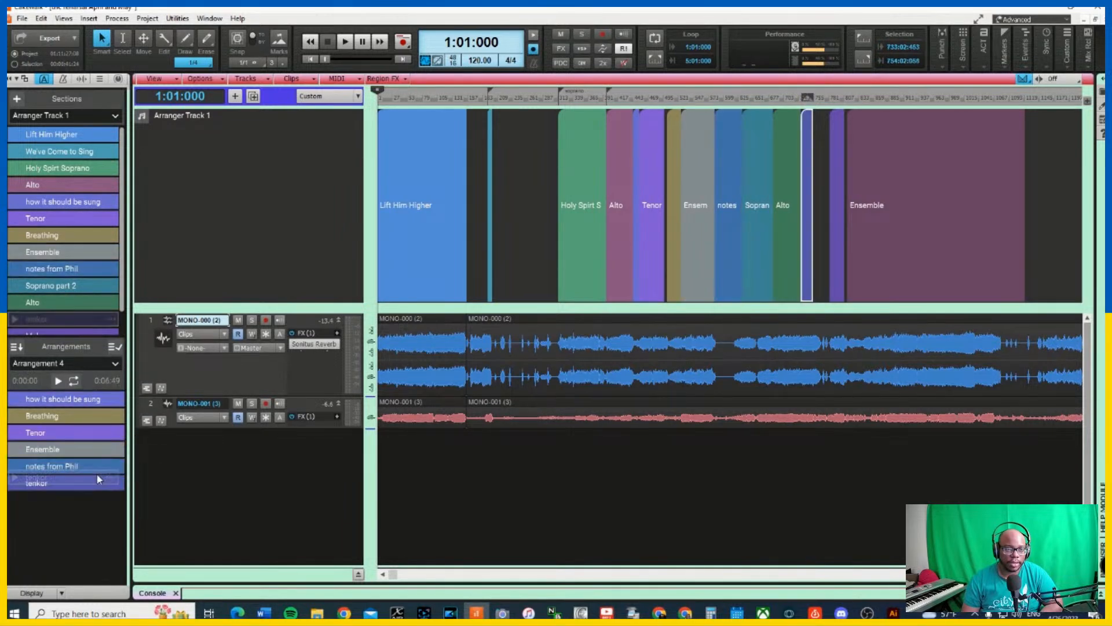
scroll(69, 325, "down", 1)
left_click_drag(58, 310, 75, 502)
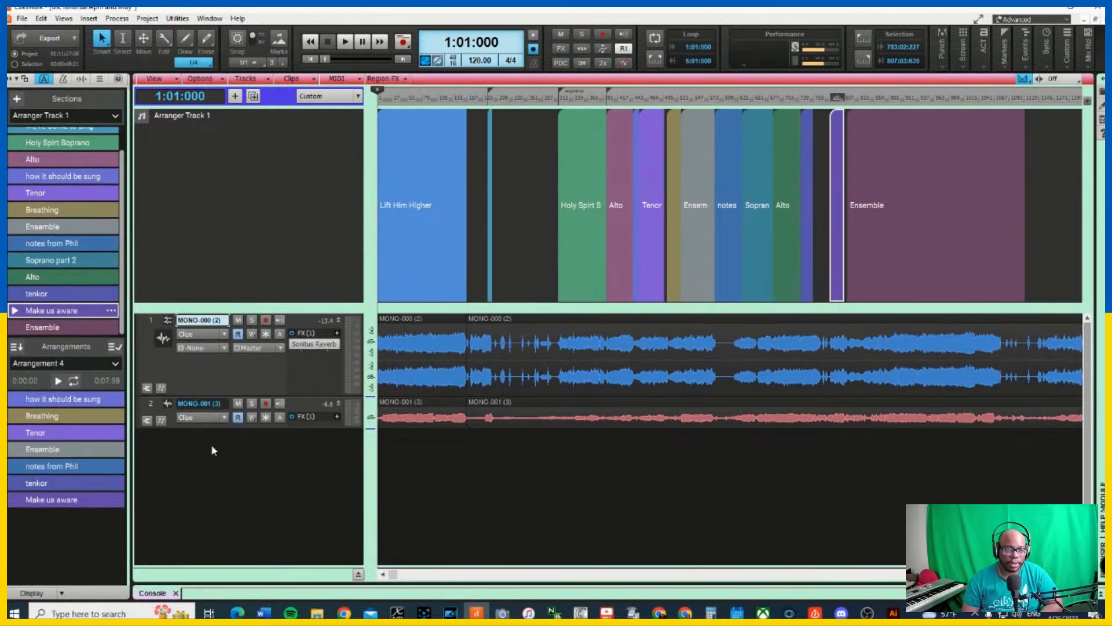
left_click(119, 349)
left_click(118, 352)
left_click(114, 347)
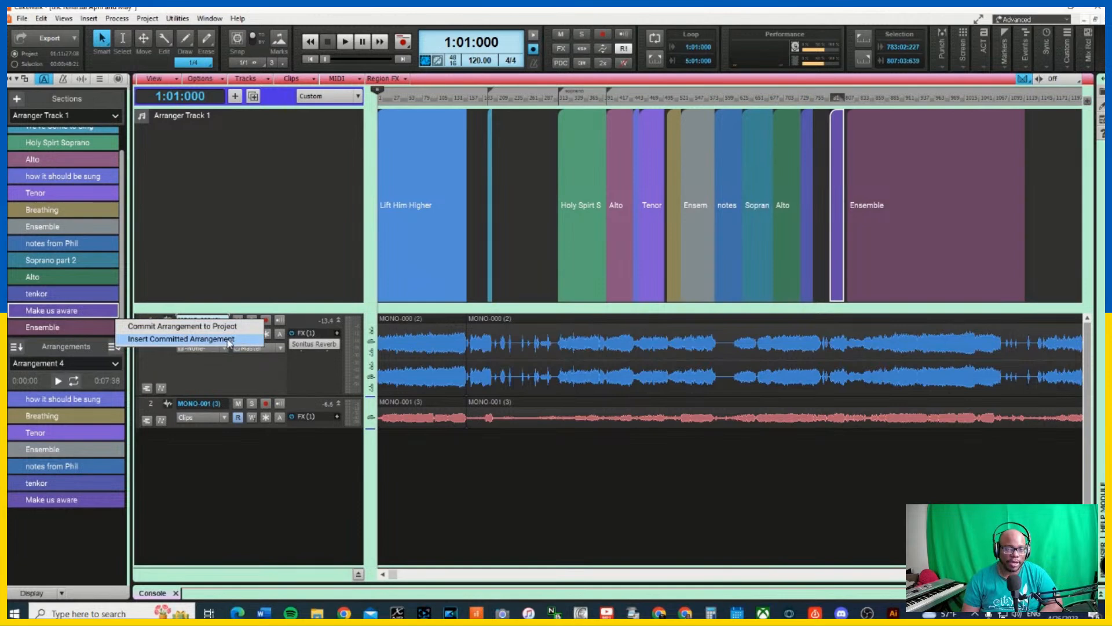
left_click(59, 358)
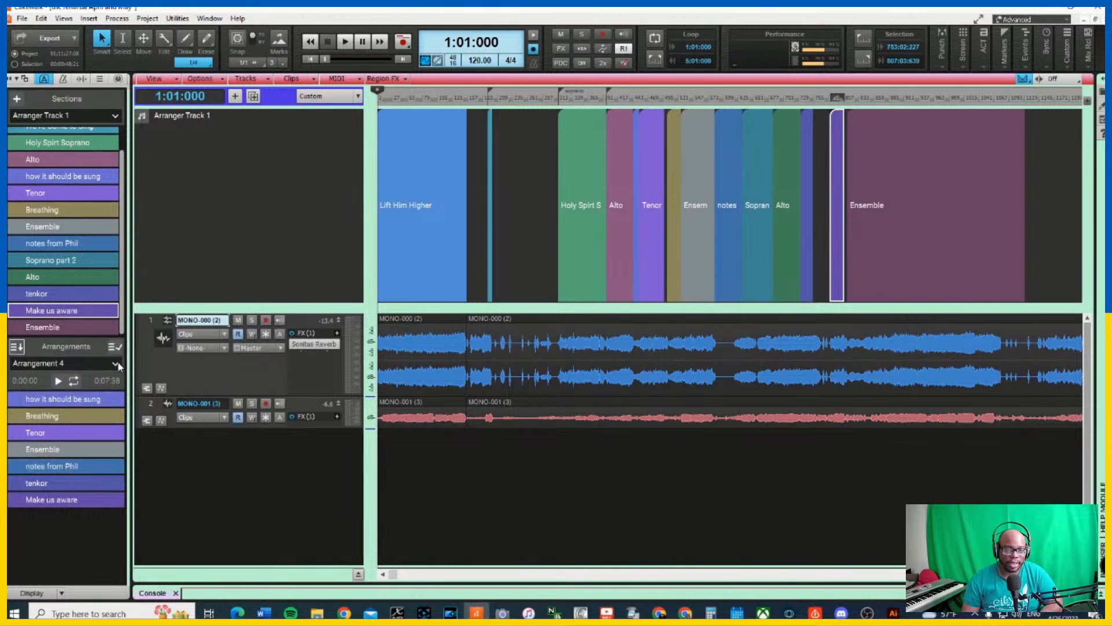
left_click(18, 347)
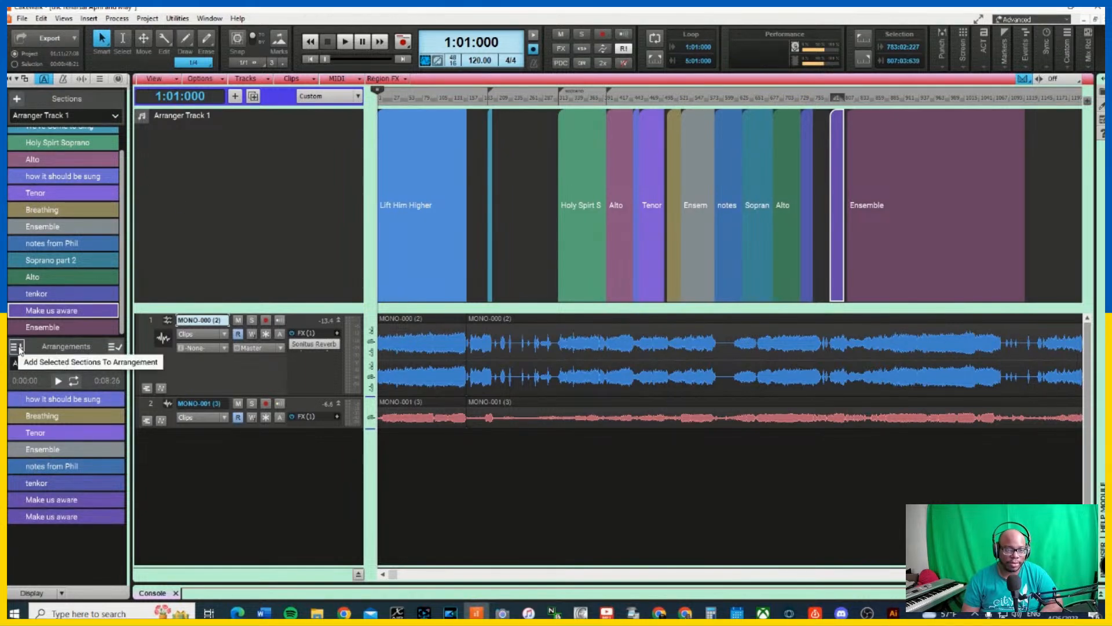
left_click(118, 517)
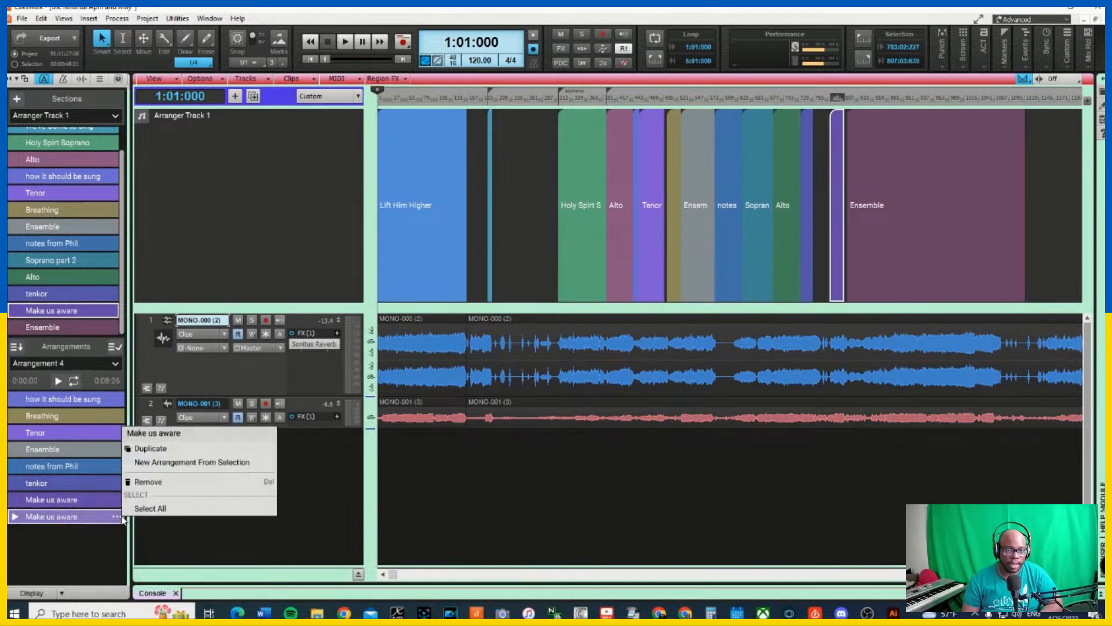
left_click(162, 485)
- Start exporting the arrangement as audio and leave only Arrangement 4 selected as the source
left_click(115, 363)
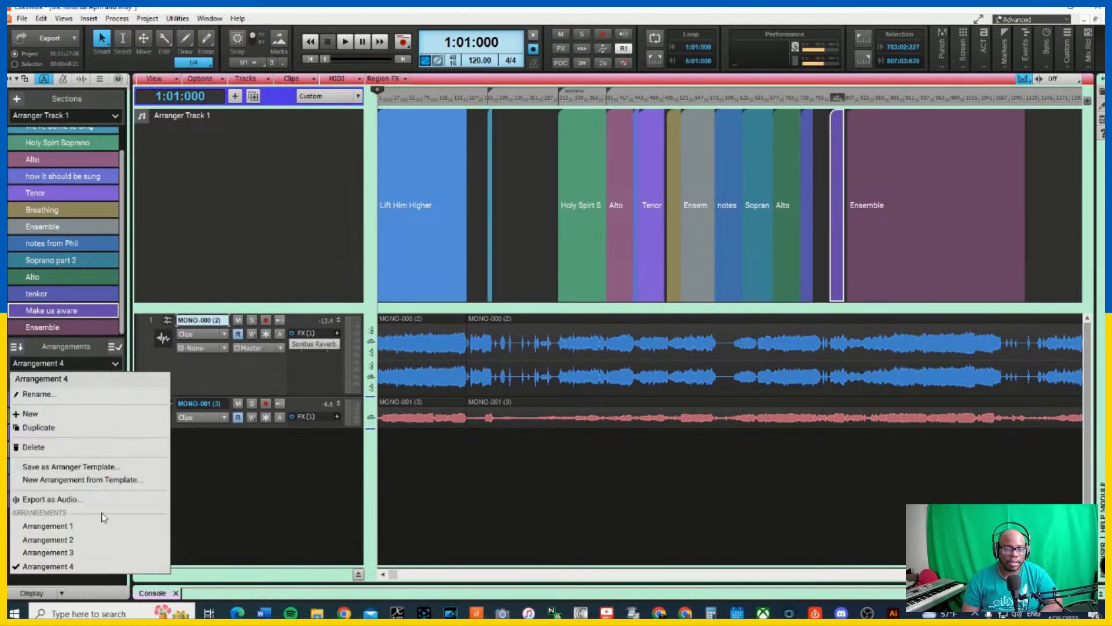
left_click(64, 499)
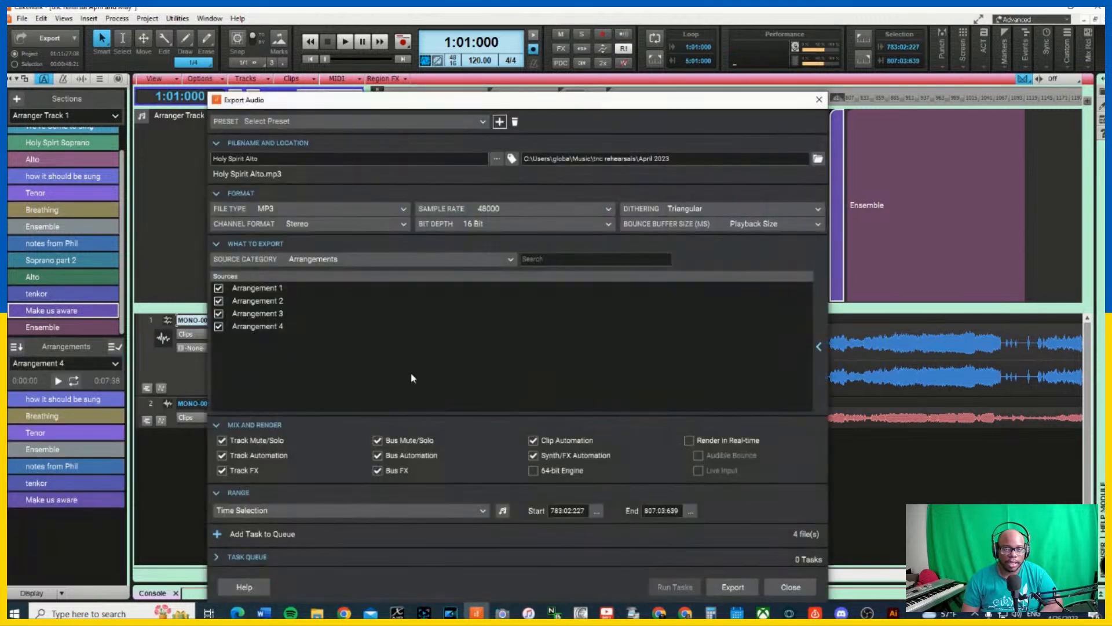
left_click(218, 288)
left_click(218, 301)
left_click(219, 314)
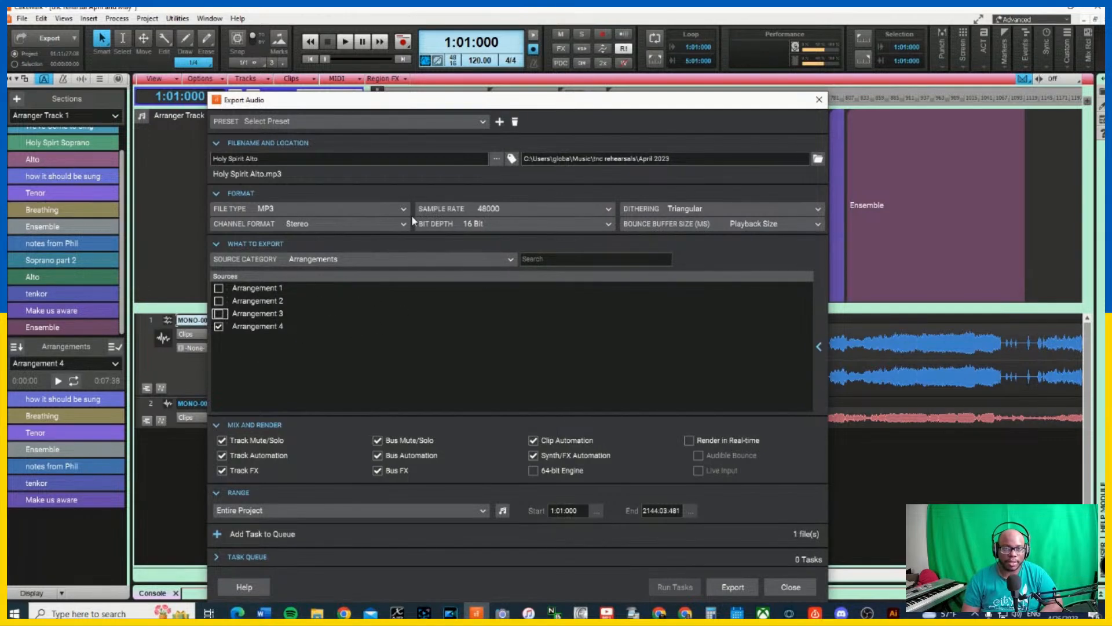
- Change the export file name to Holy Spirit Tenor
left_click(296, 157)
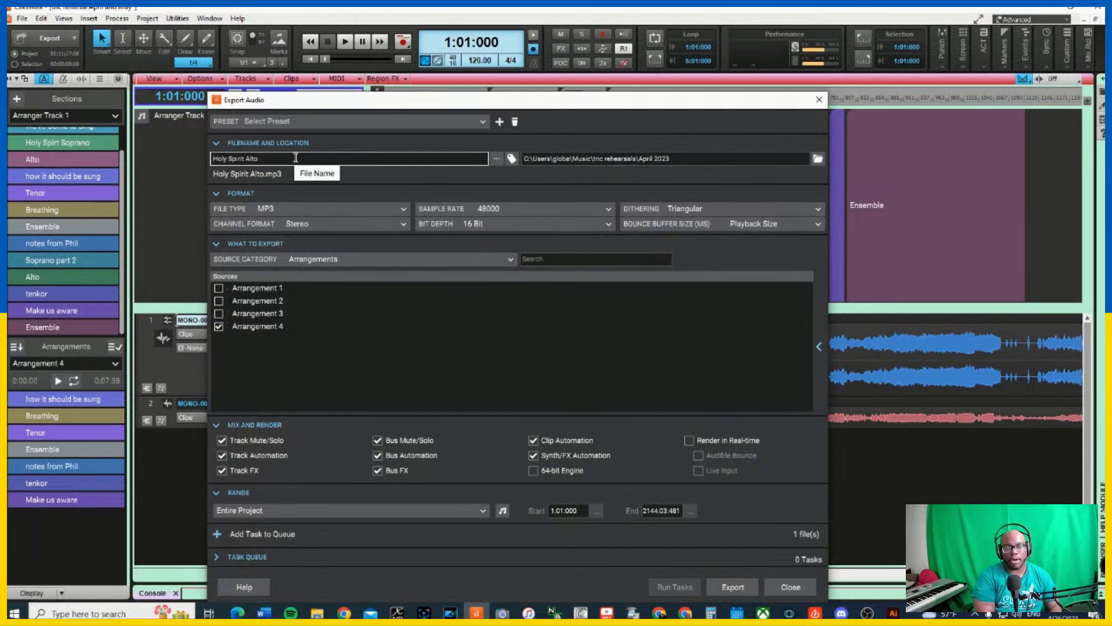
double_click(253, 158)
type("Te")
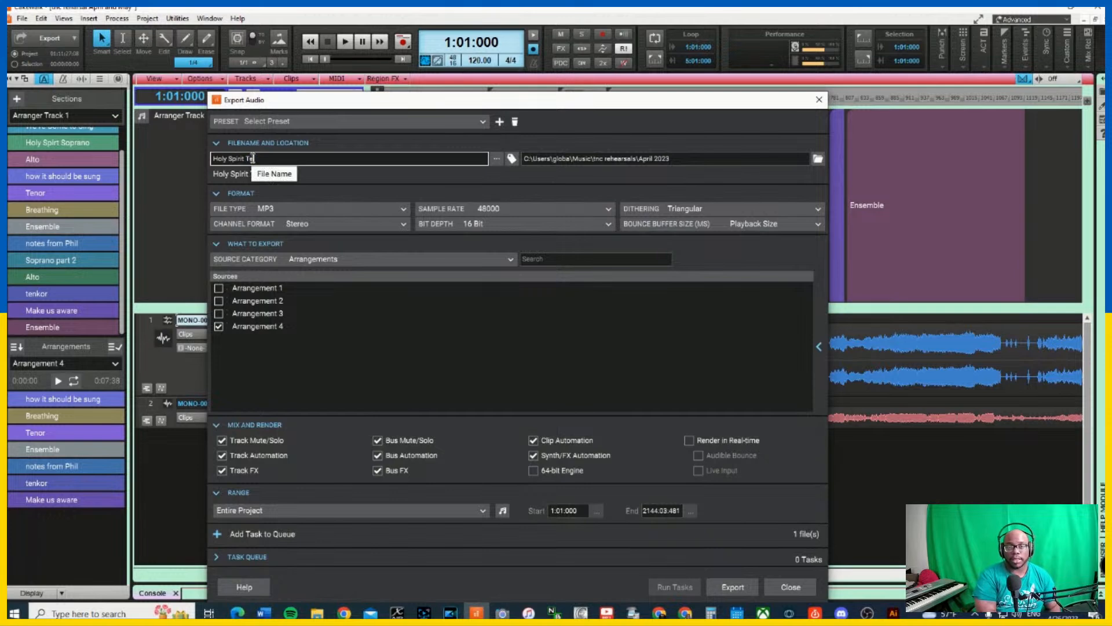
type("nor")
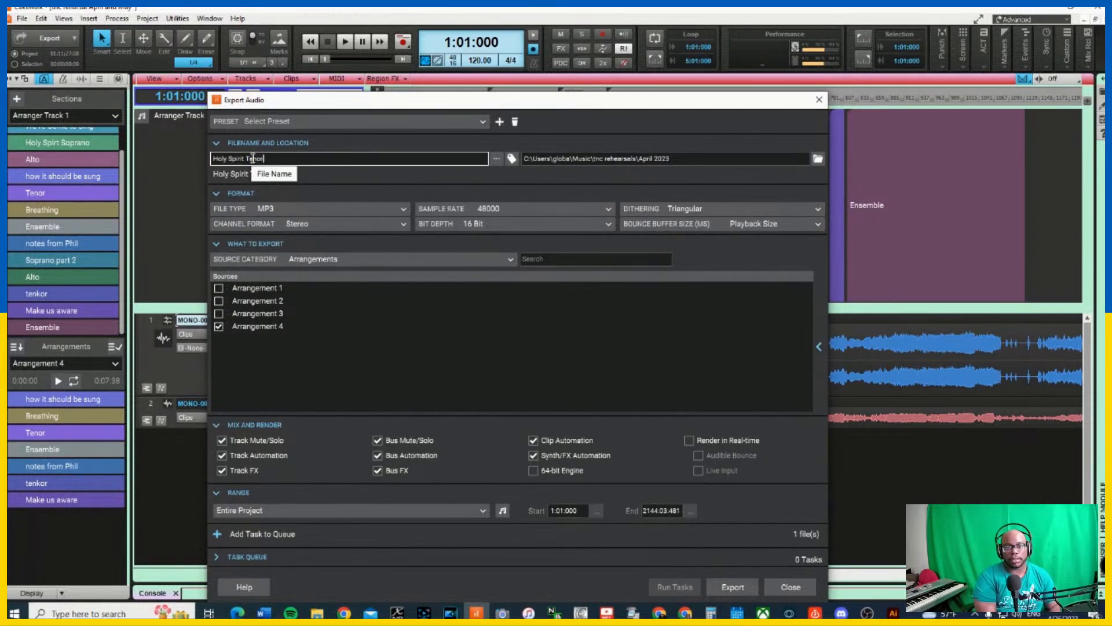
left_click(422, 317)
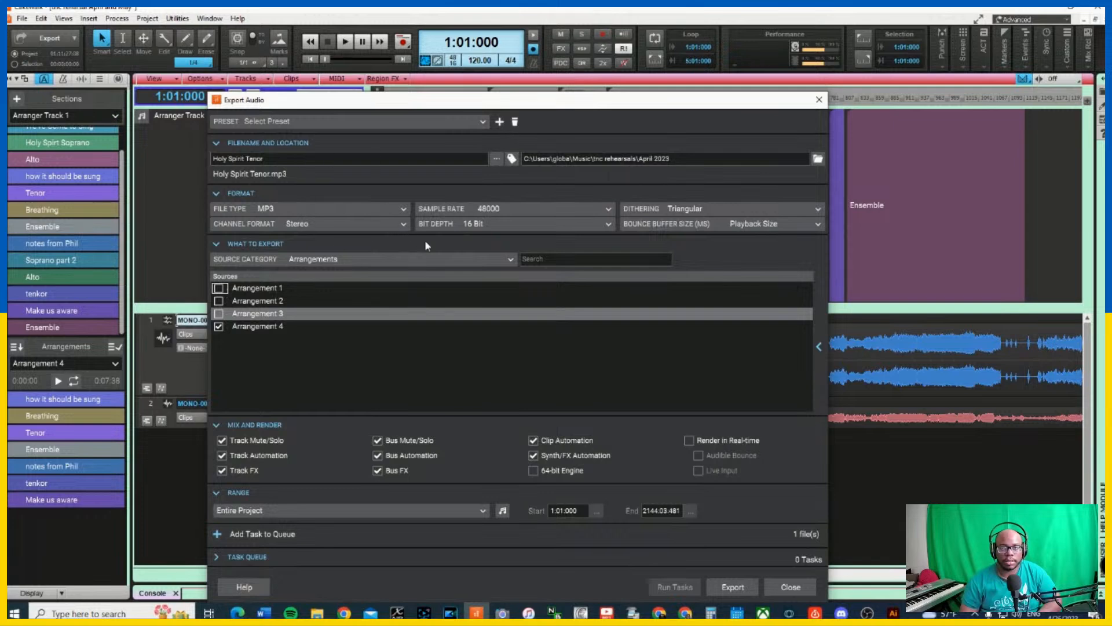
- Export Arrangement 4 as an MP3 with a bit rate of 320 kbps
left_click(733, 587)
left_click(536, 221)
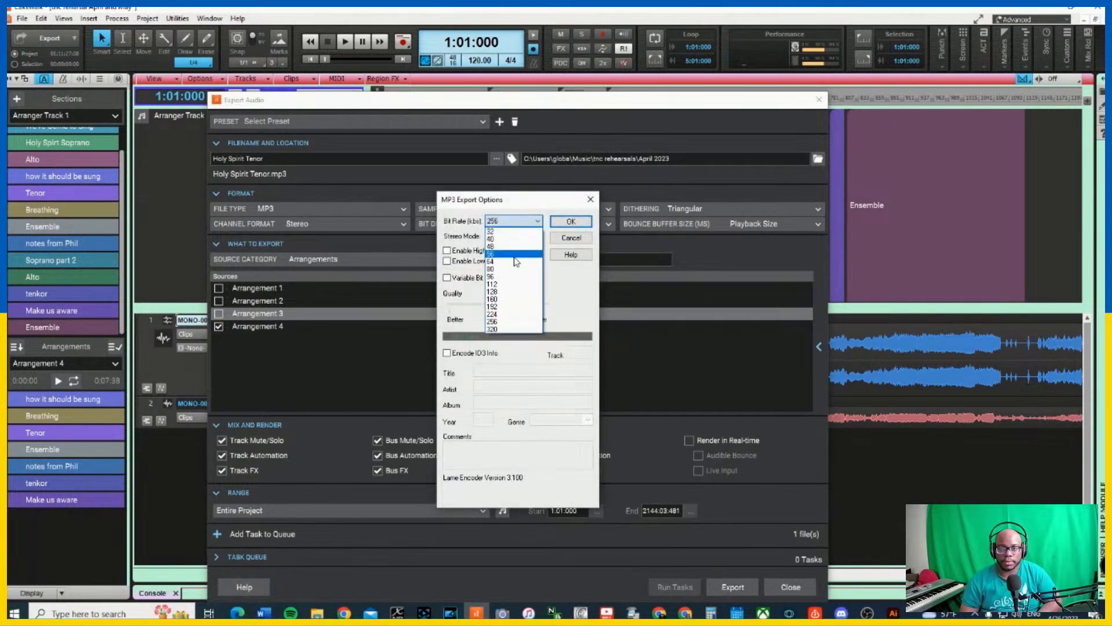
left_click(512, 329)
left_click(570, 221)
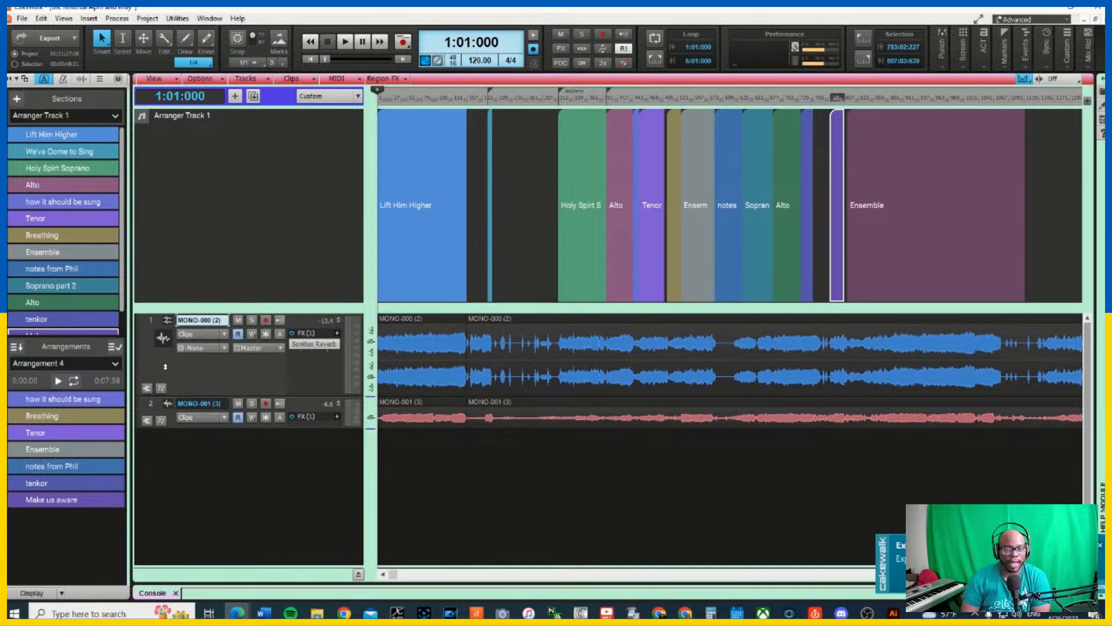
- Create another new arrangement and add the final Ensemble section to it
left_click(115, 363)
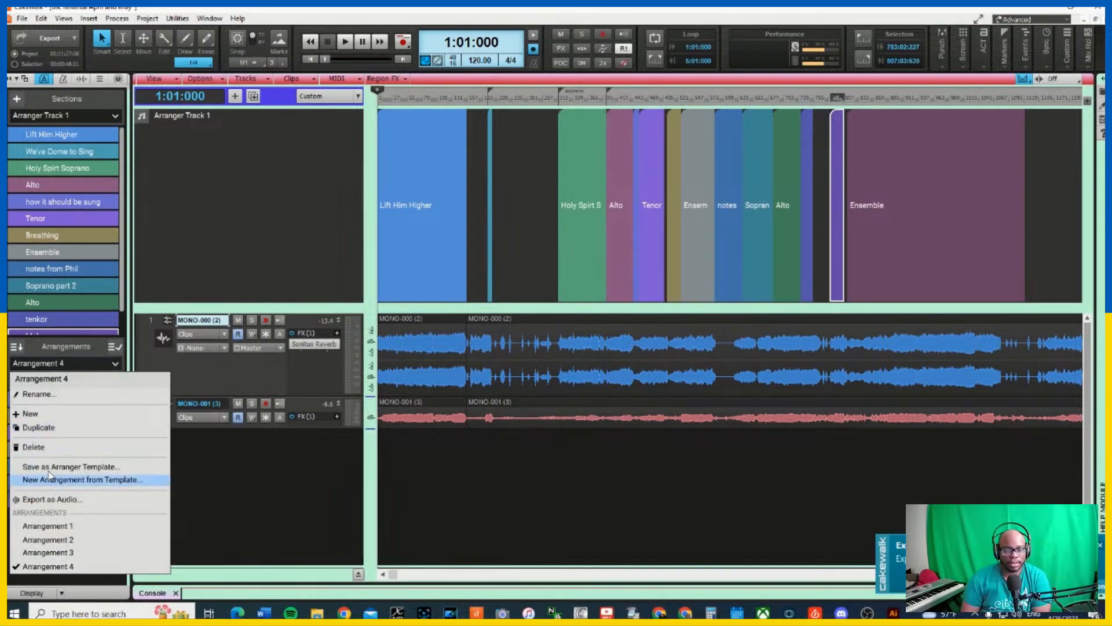
left_click(53, 416)
scroll(62, 307, "down", 1)
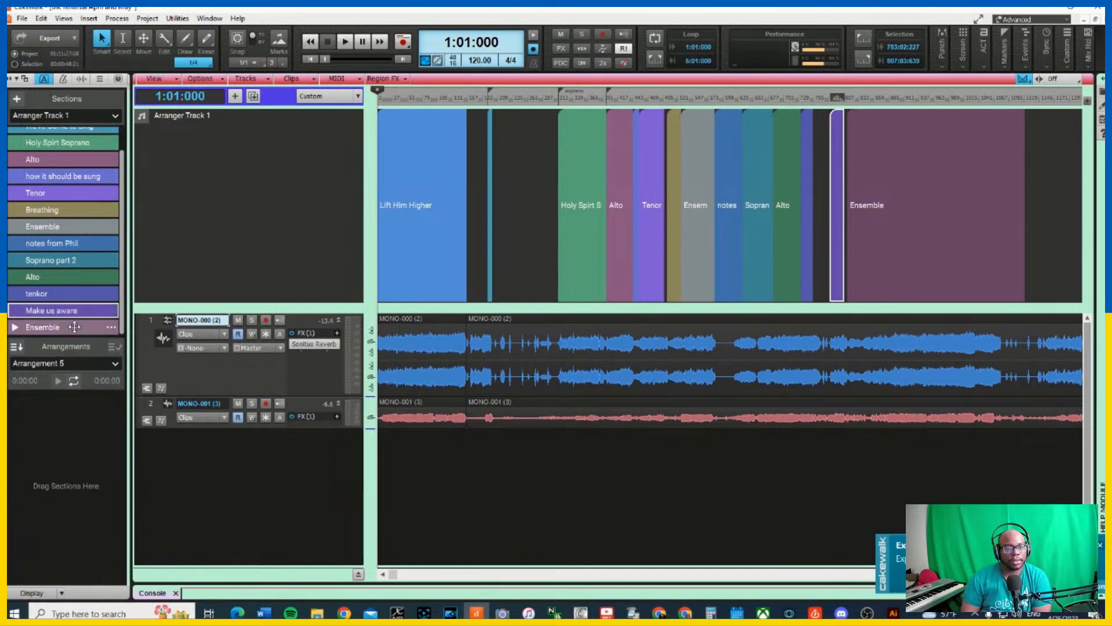
left_click_drag(74, 327, 96, 431)
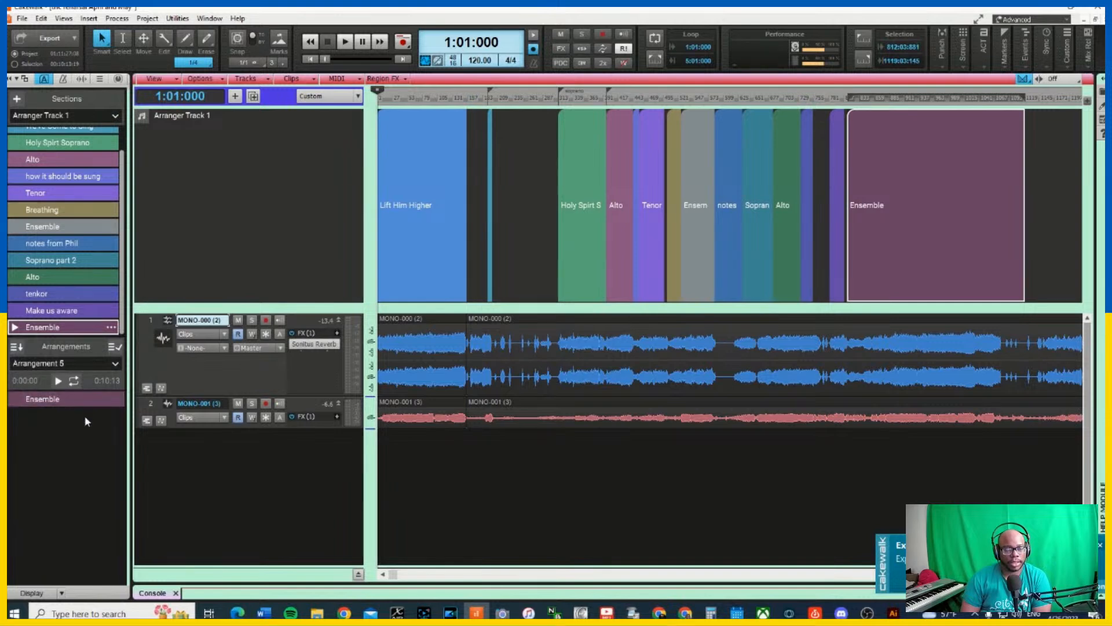
- Start exporting the new arrangement as audio and leave only Arrangement 5 selected as the source
left_click(115, 365)
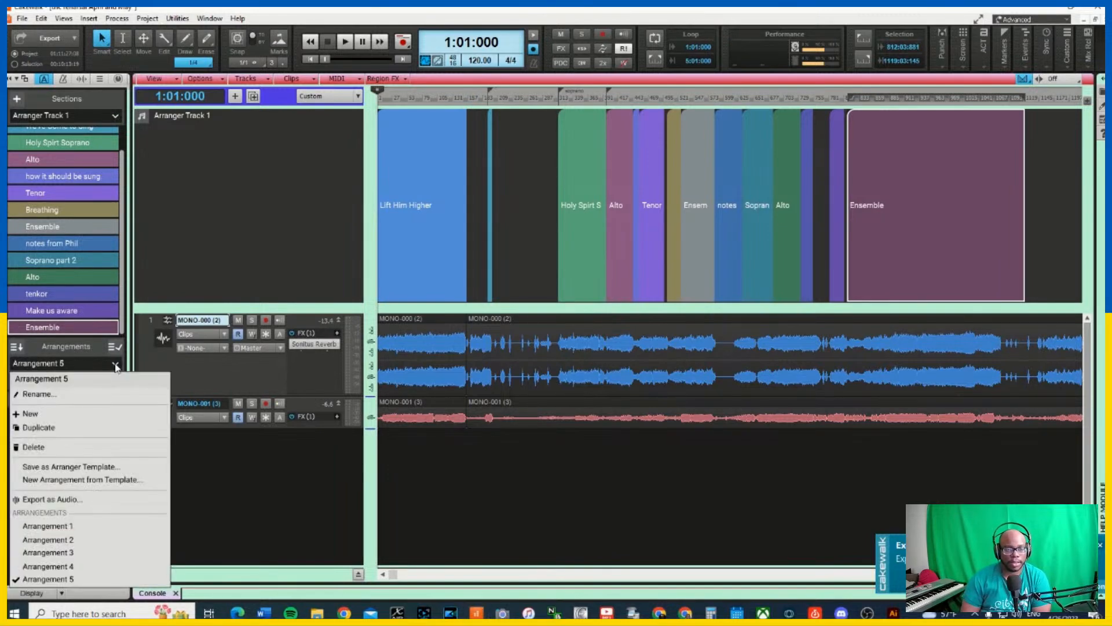
left_click(103, 498)
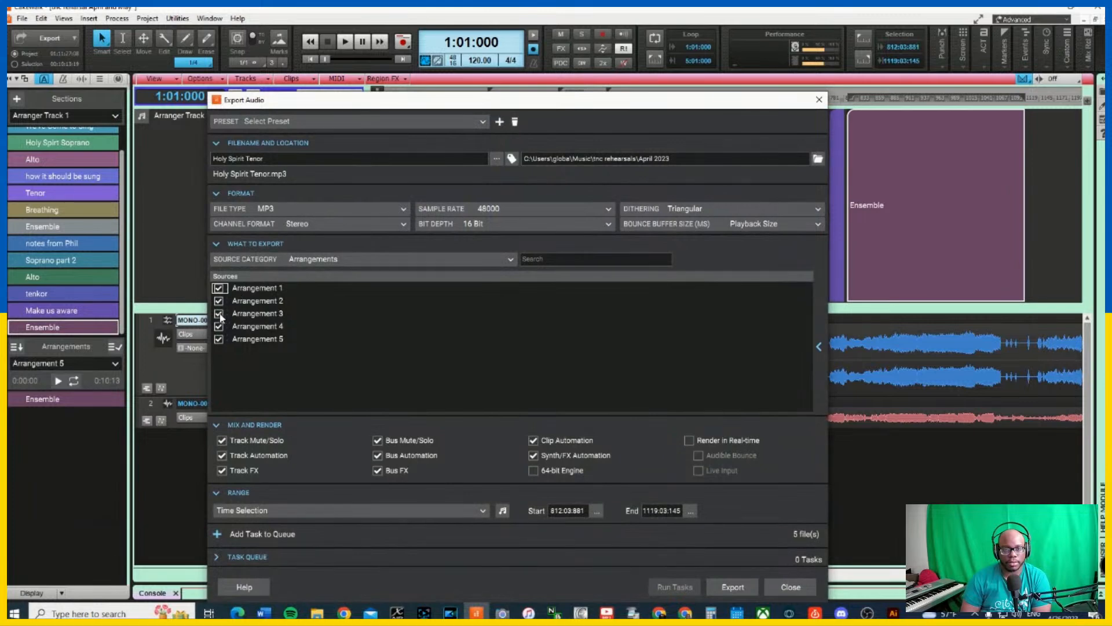
left_click(218, 287)
left_click(218, 301)
left_click(218, 313)
left_click(218, 327)
- Change the export file name to Holy Spirit Ensemble
left_click_drag(281, 159, 246, 159)
type("Es")
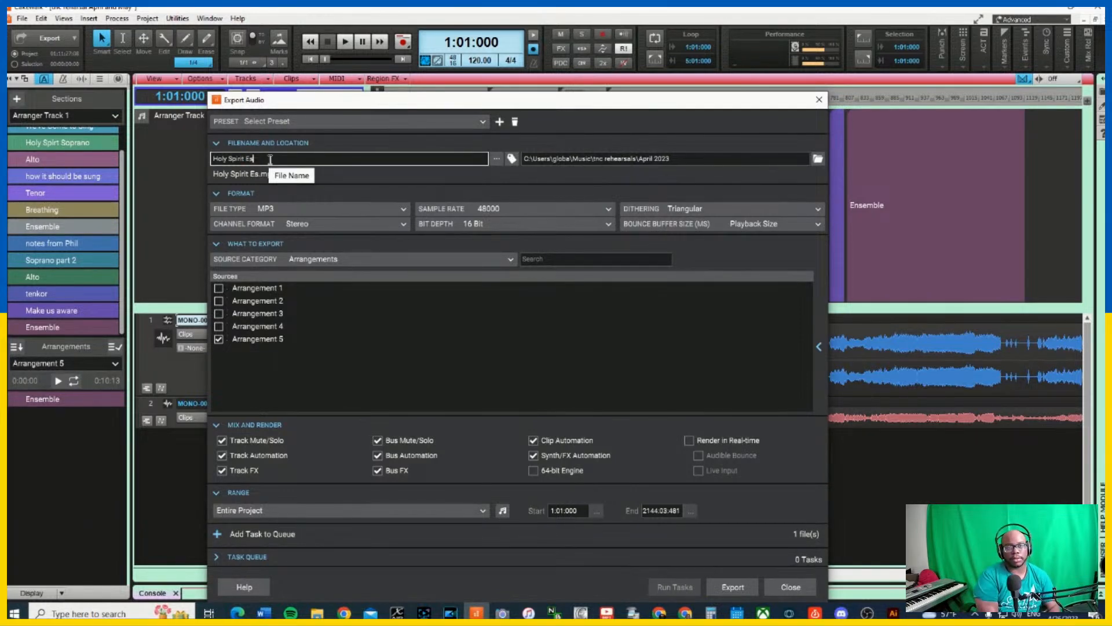
key("BackSpace")
type("nsemble")
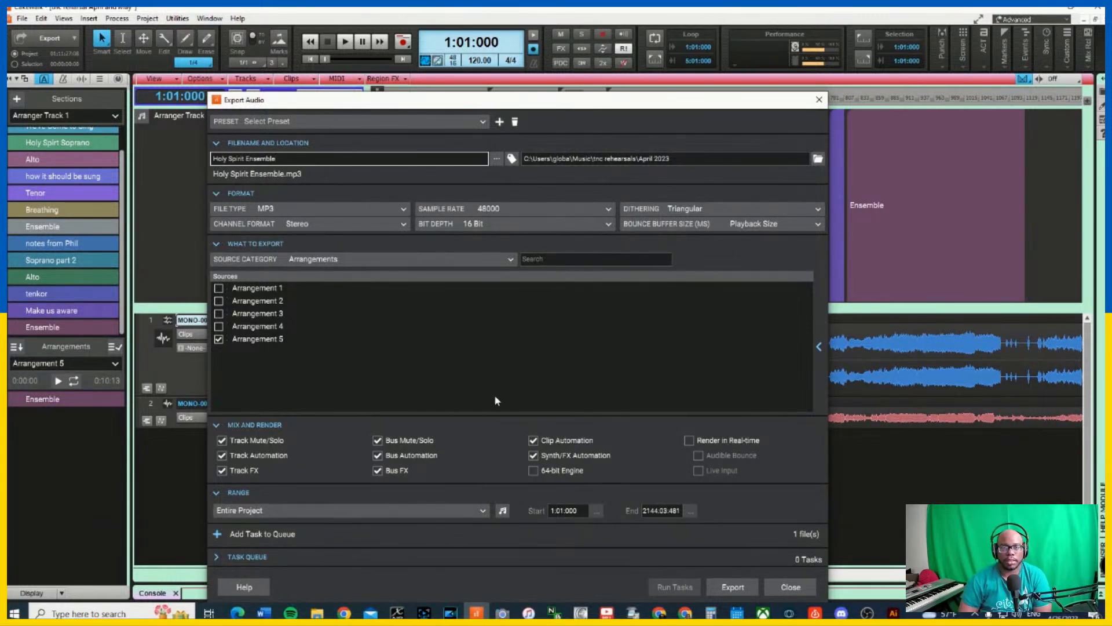
- Export Arrangement 5 as an MP3 with a bit rate of 320 kbps
left_click(733, 587)
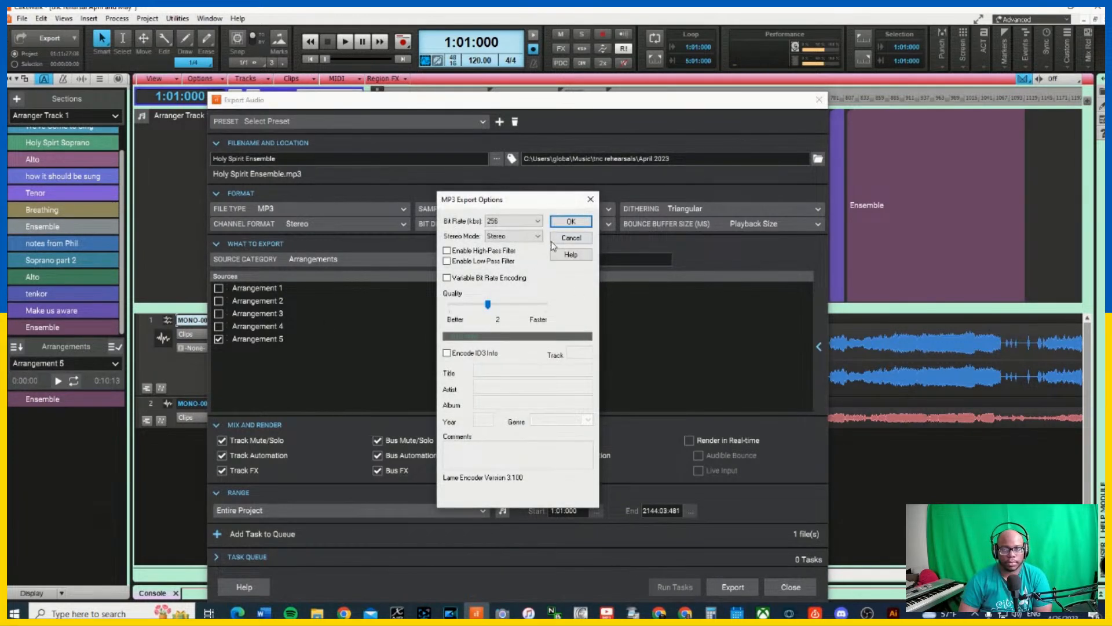
left_click(538, 221)
left_click(508, 329)
left_click(570, 221)
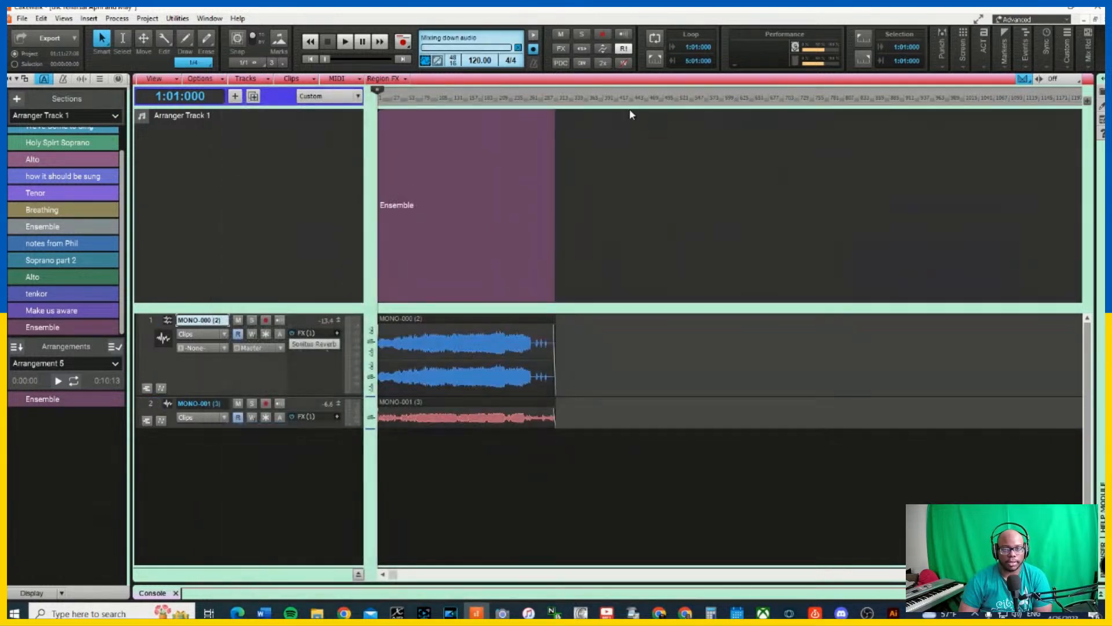
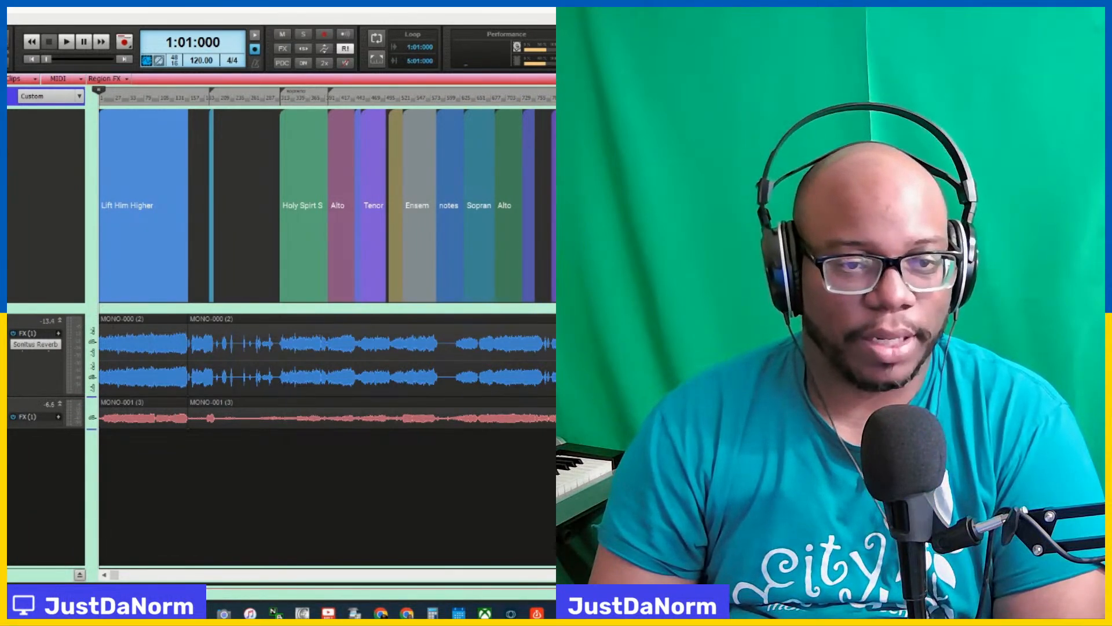
- Review the audio export settings and close them without exporting
key("ctrl+alt+shift+e")
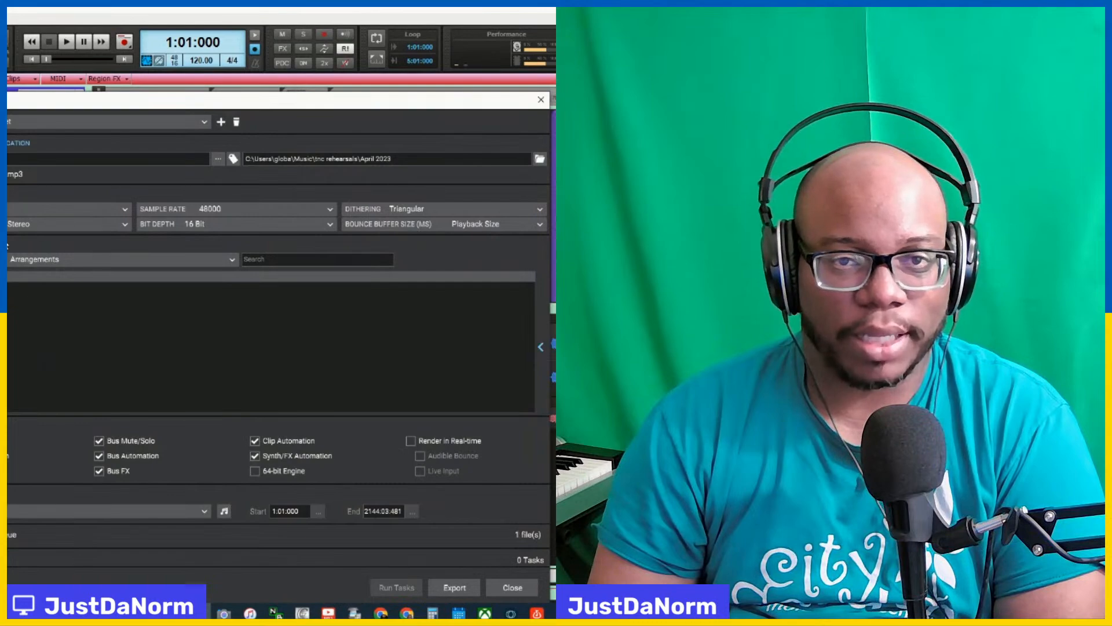
left_click(521, 589)
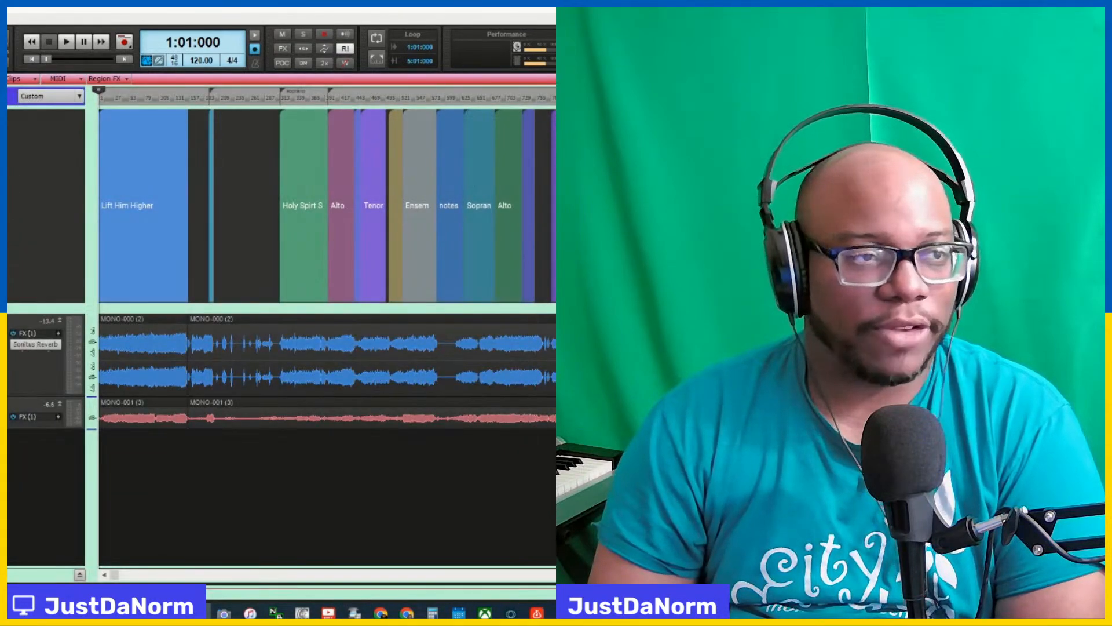